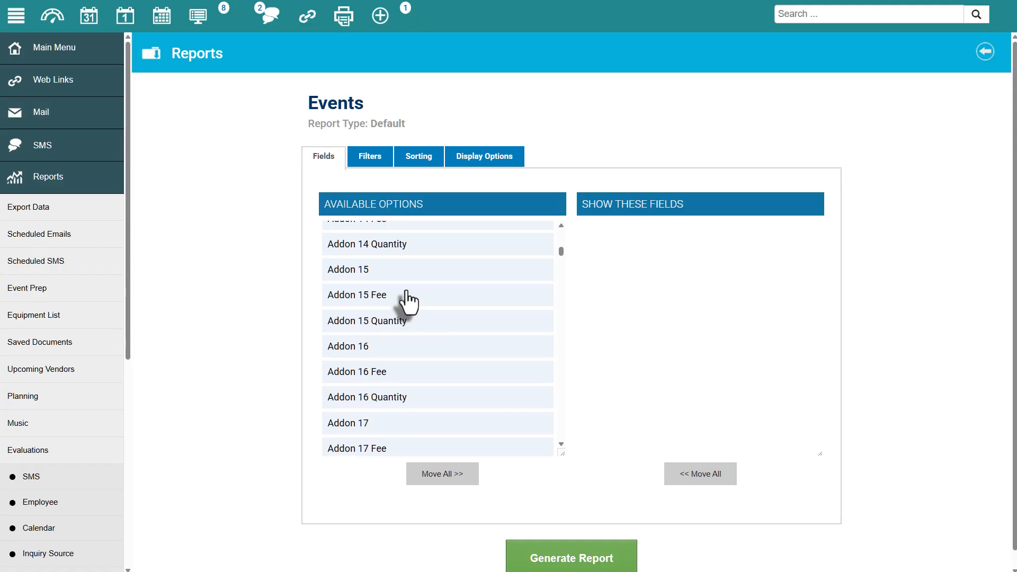
# Add Client Email and Client Name to the report's shown fields, placing Client Name above Client Email
pyautogui.scroll(-20, 407, 342)
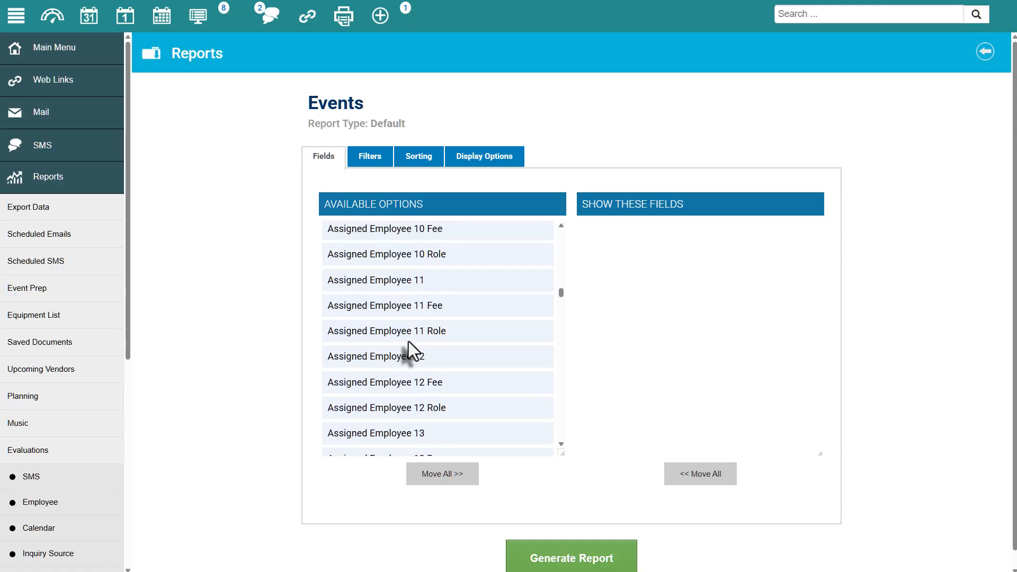
pyautogui.scroll(-2, 410, 346)
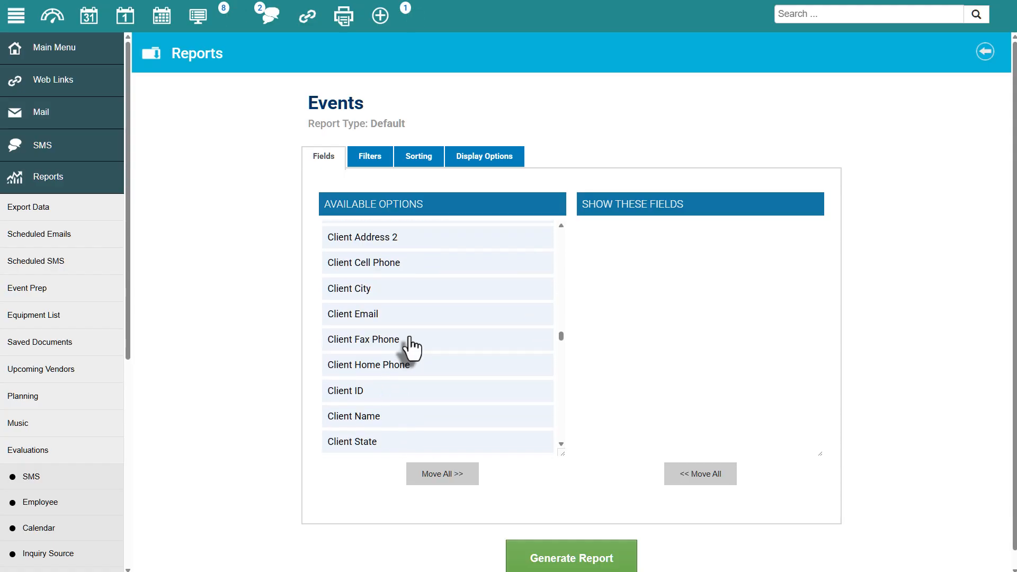
pyautogui.moveTo(397, 322); pyautogui.dragTo(648, 274)
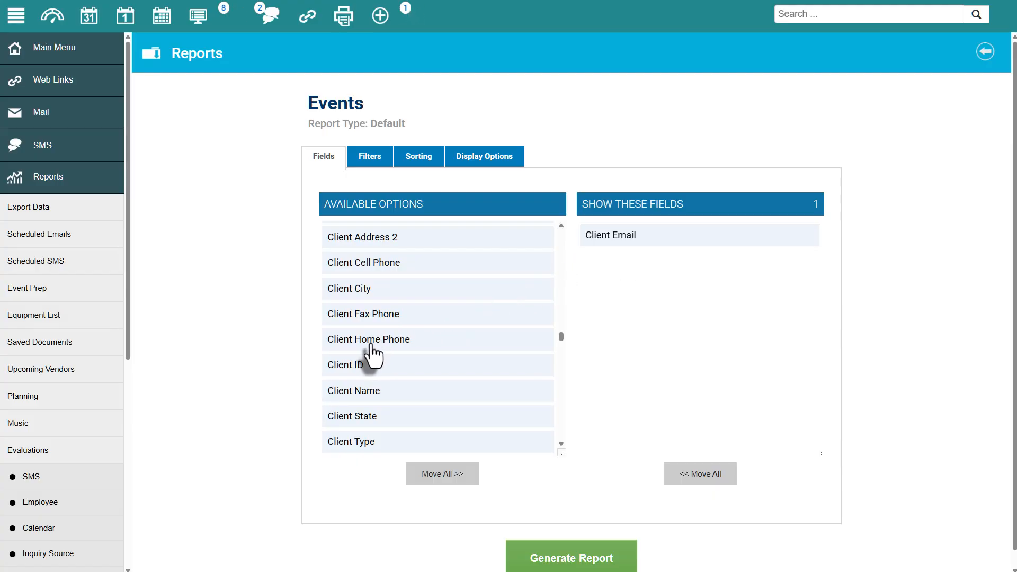
pyautogui.moveTo(366, 403); pyautogui.dragTo(586, 272)
# Add Event Date and Event Type to the shown fields and order them first and second, above the client fields
pyautogui.scroll(-3, 479, 366)
pyautogui.scroll(-12, 479, 365)
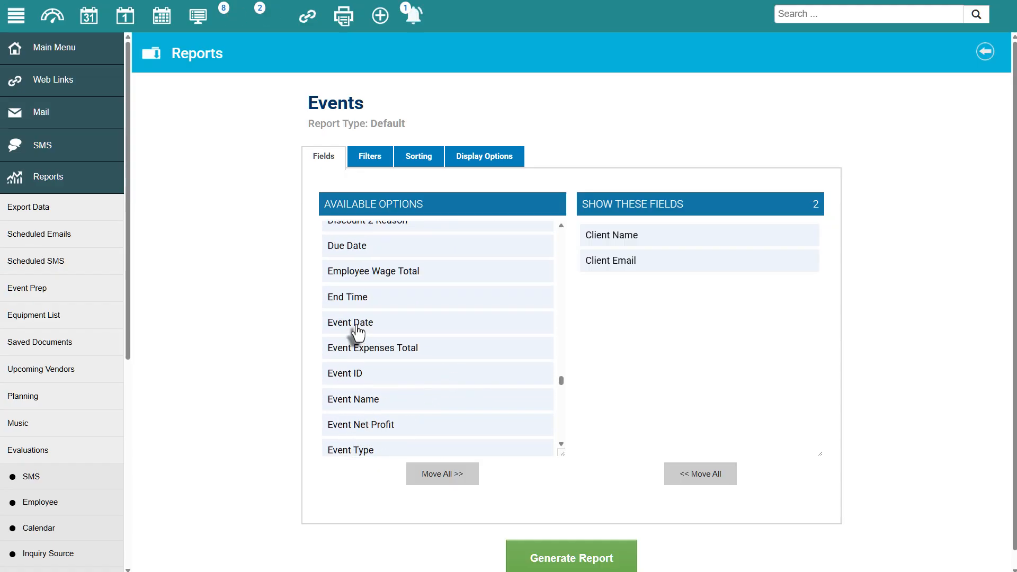
pyautogui.moveTo(354, 325); pyautogui.dragTo(609, 297)
pyautogui.moveTo(383, 425); pyautogui.dragTo(634, 258)
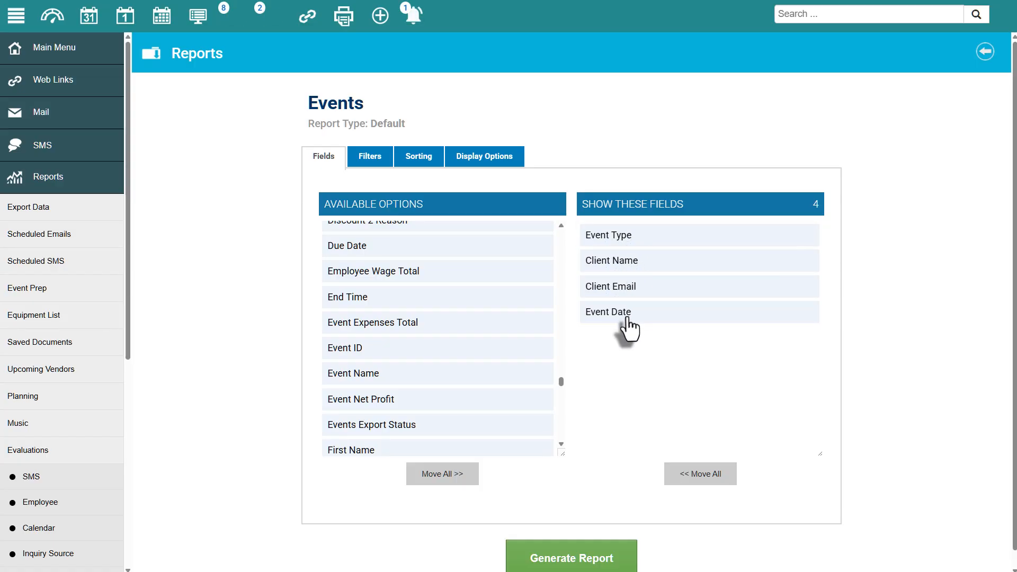
pyautogui.moveTo(626, 315); pyautogui.dragTo(634, 253)
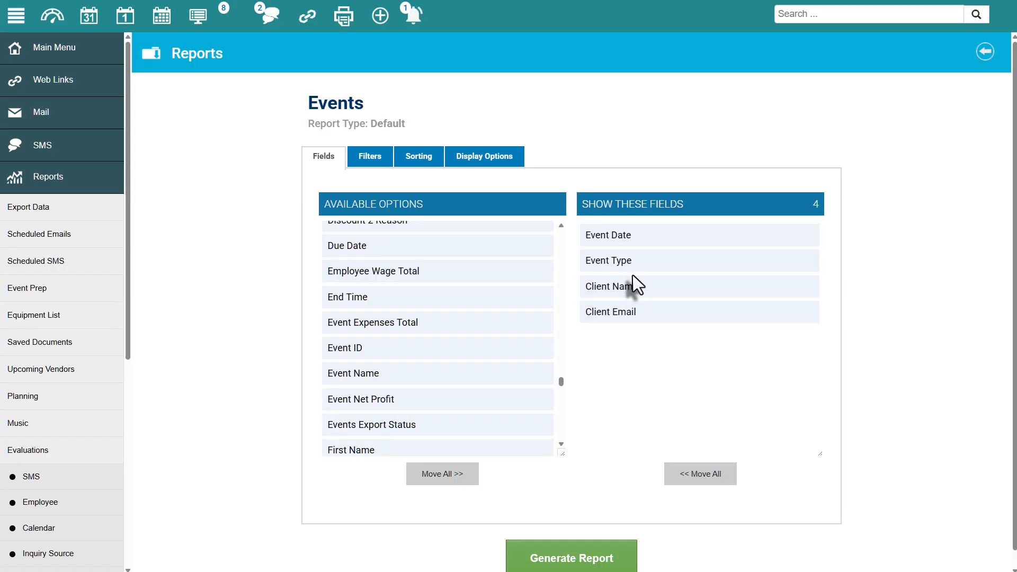
# Set the field of the report's first filter to Event Date
pyautogui.click(371, 164)
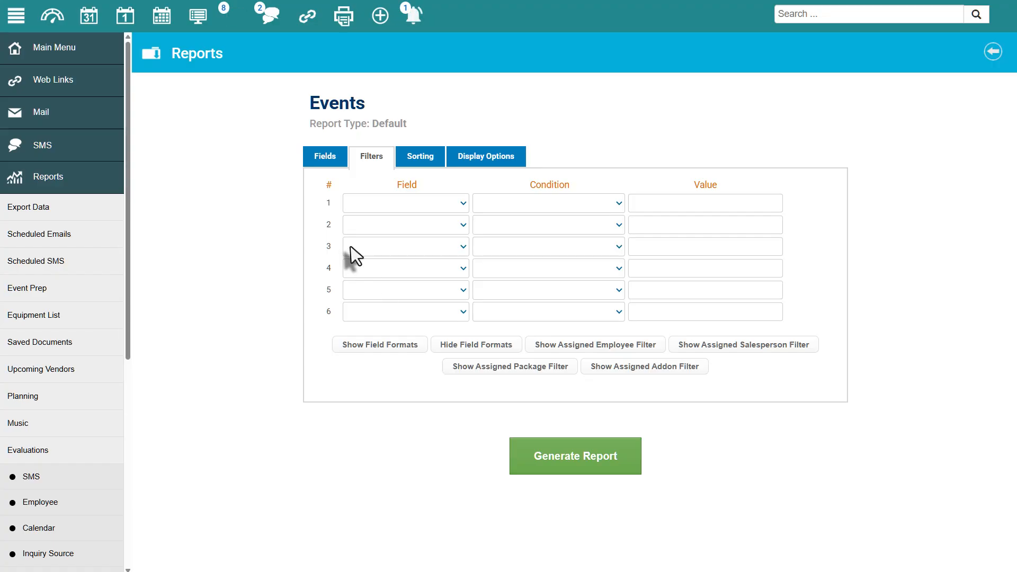
pyautogui.click(383, 201)
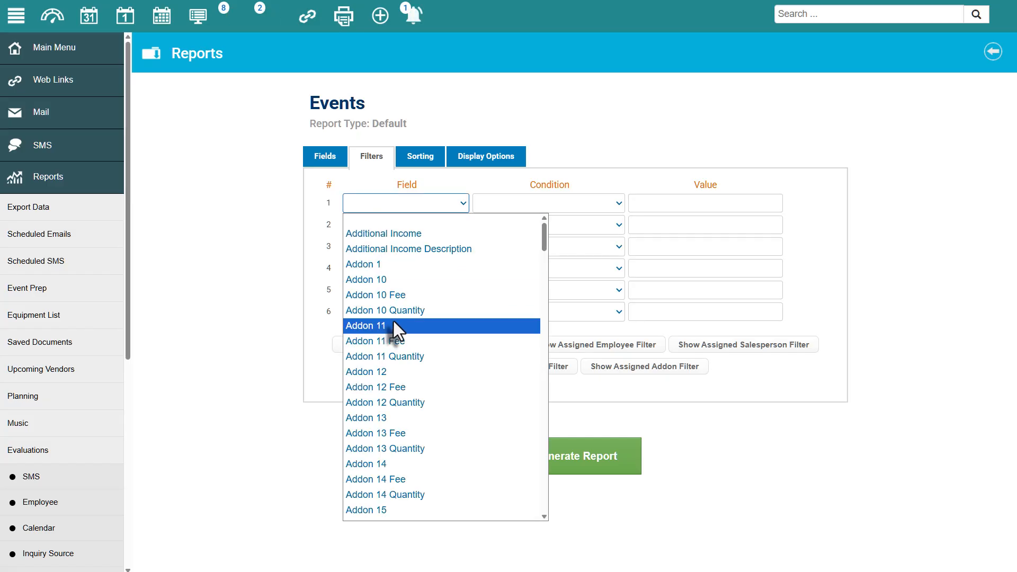
pyautogui.scroll(-20, 395, 373)
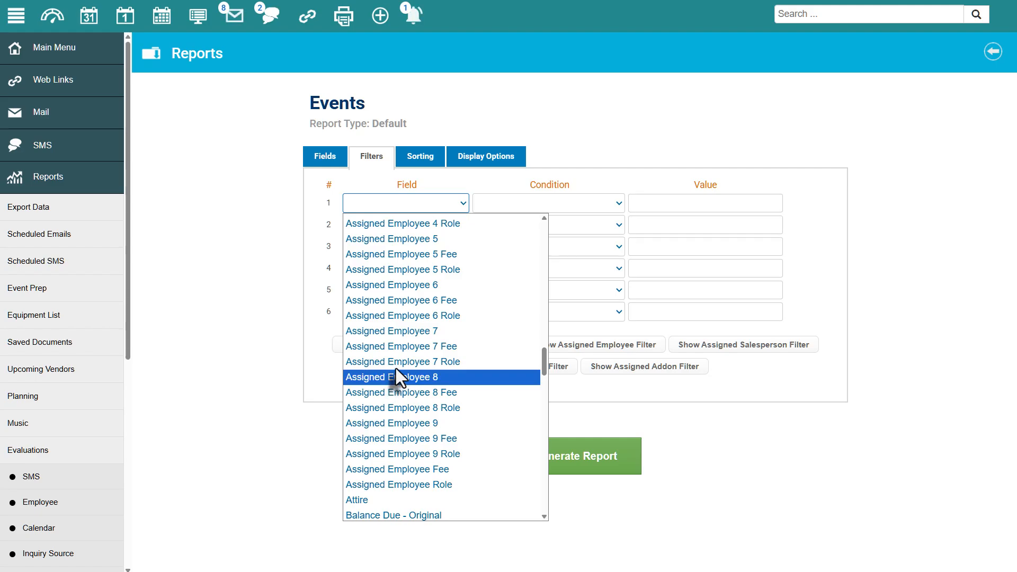
pyautogui.scroll(-15, 396, 368)
pyautogui.scroll(-3, 395, 367)
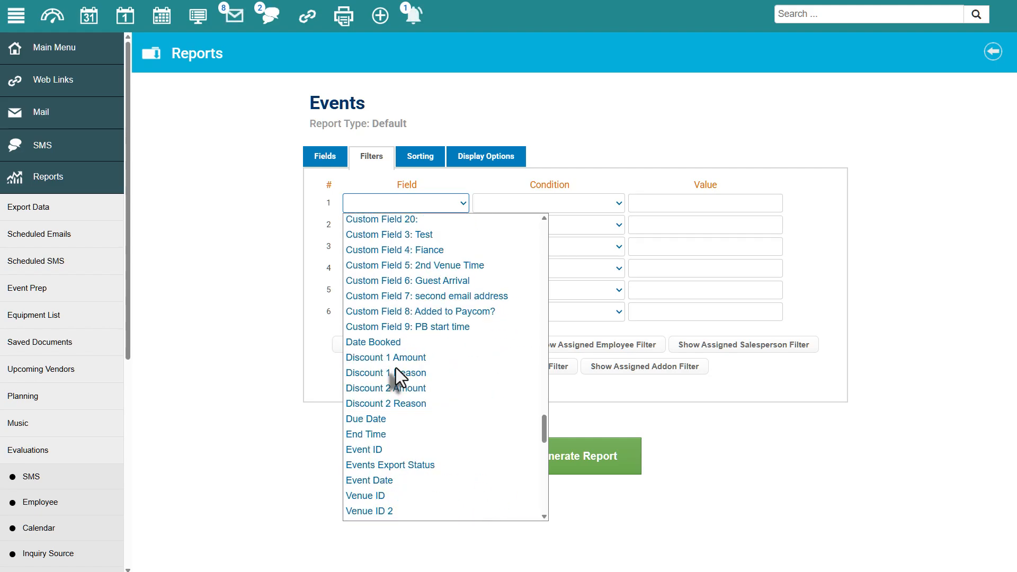
pyautogui.click(395, 480)
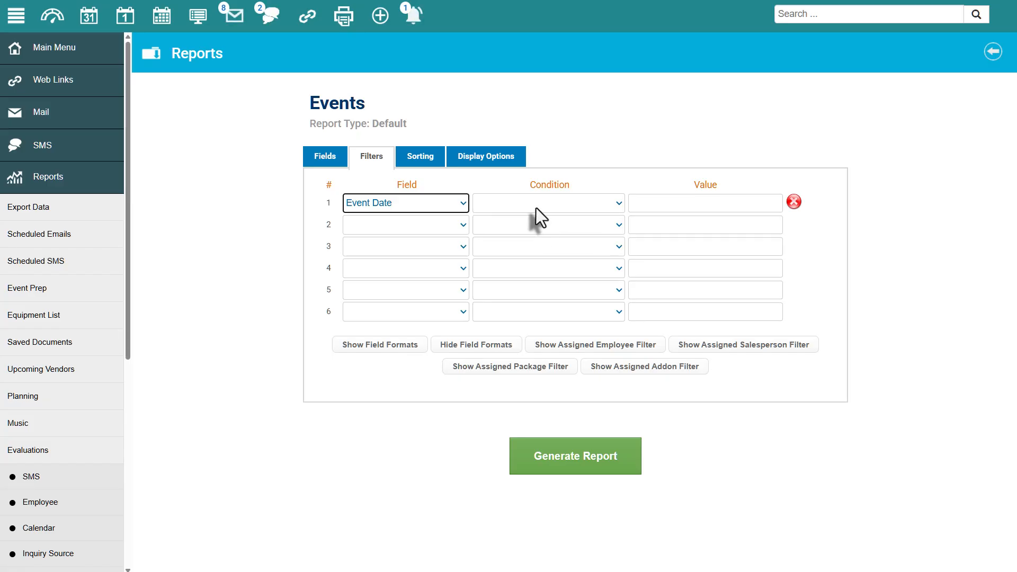
# Set the Event Date filter's condition to Previous Year
pyautogui.click(537, 203)
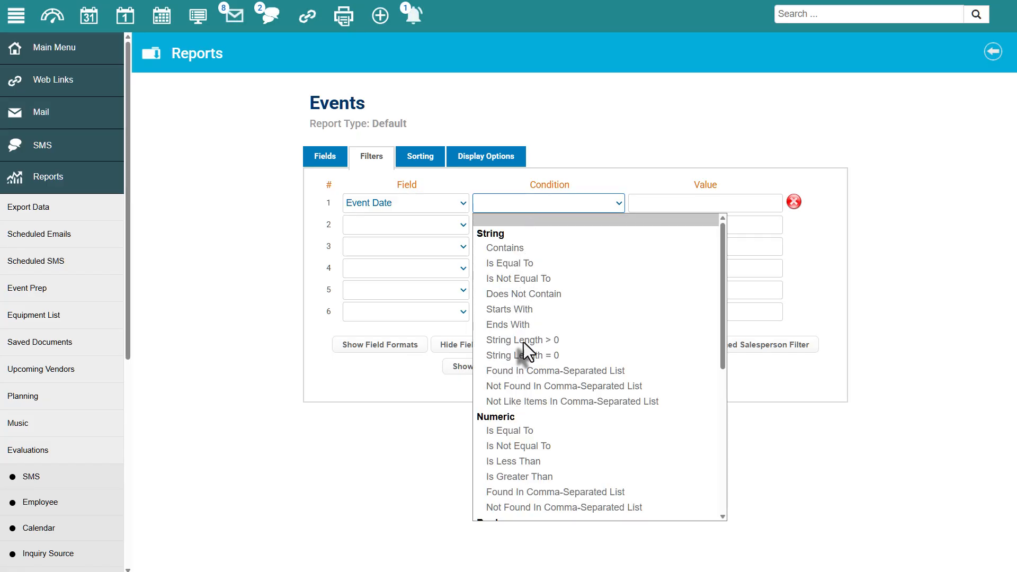
pyautogui.scroll(-4, 525, 342)
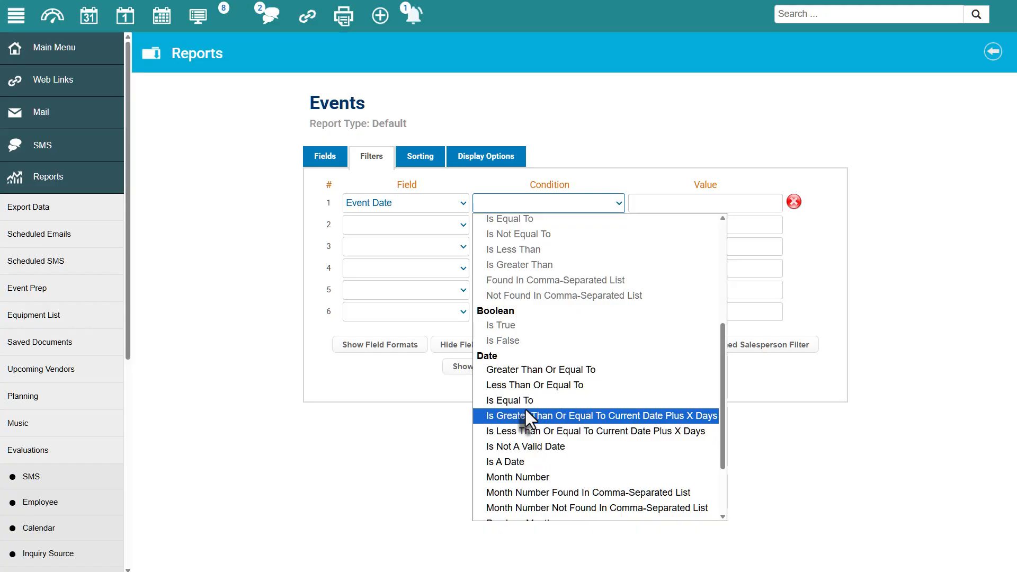
pyautogui.scroll(-2, 525, 410)
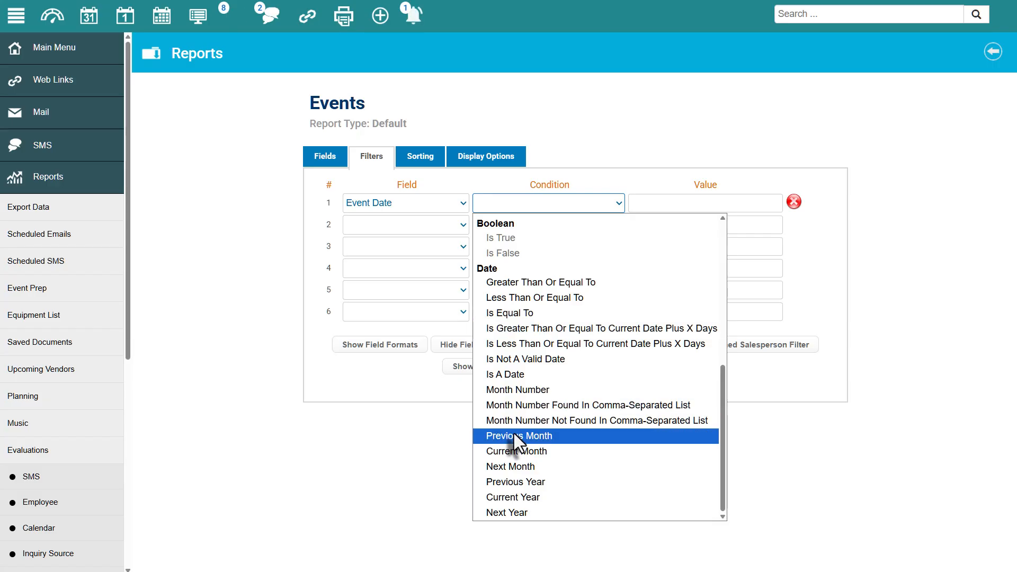
pyautogui.click(512, 482)
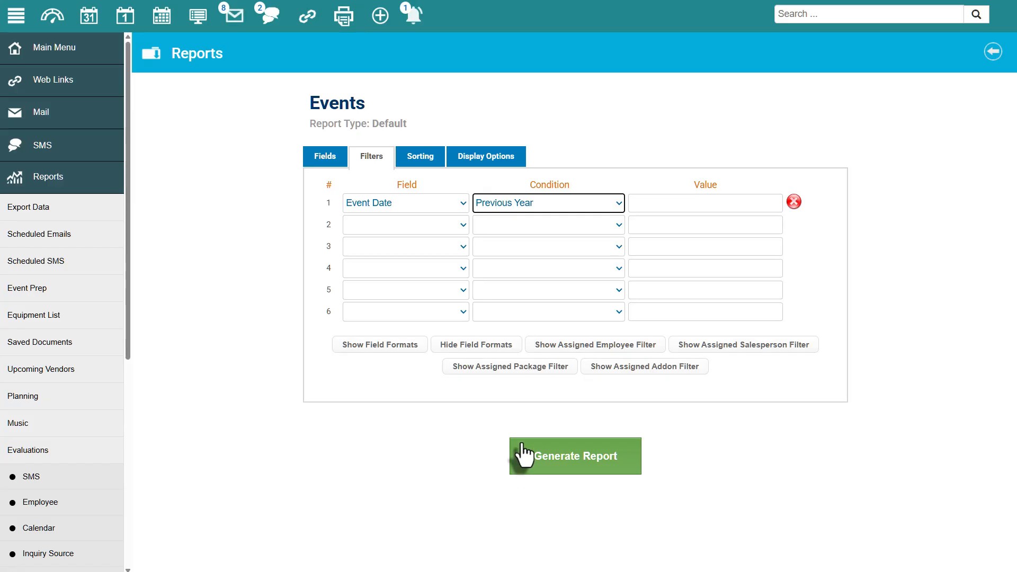
# Change the first Event Date filter's condition to the date option Greater Than Or Equal To
pyautogui.click(501, 205)
pyautogui.scroll(-2, 501, 408)
pyautogui.click(526, 359)
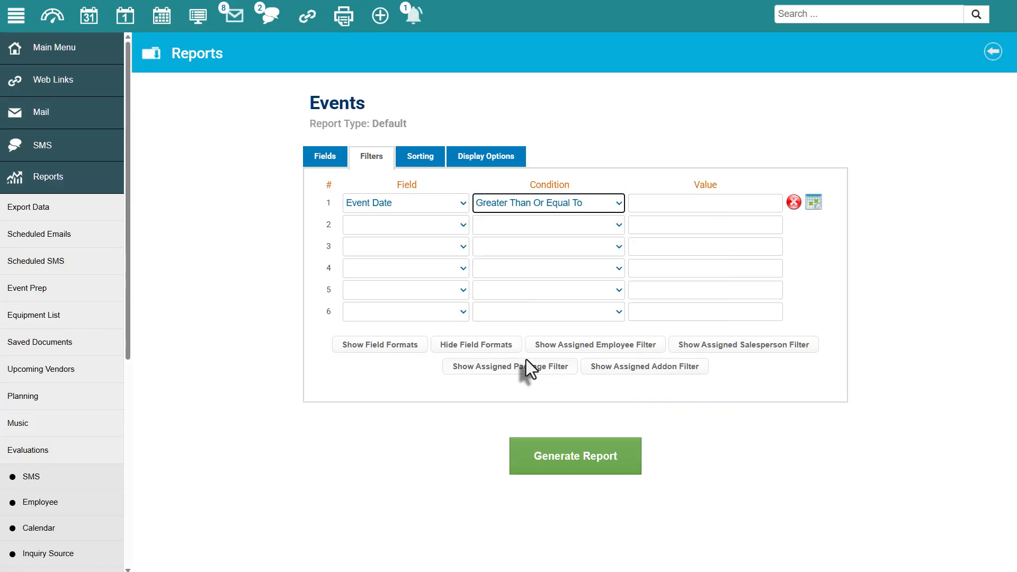
# Set the first Event Date filter's value to 01/01/2025 using the date picker
pyautogui.click(814, 204)
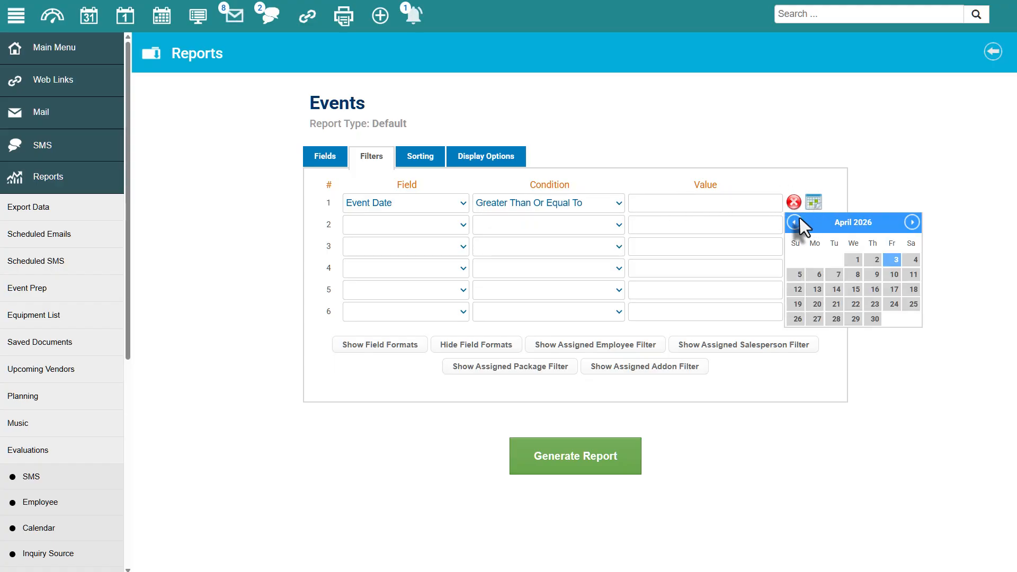
pyautogui.click(792, 222)
pyautogui.click(792, 222)
pyautogui.click(792, 223)
pyautogui.click(792, 222)
pyautogui.click(792, 223)
pyautogui.click(792, 223)
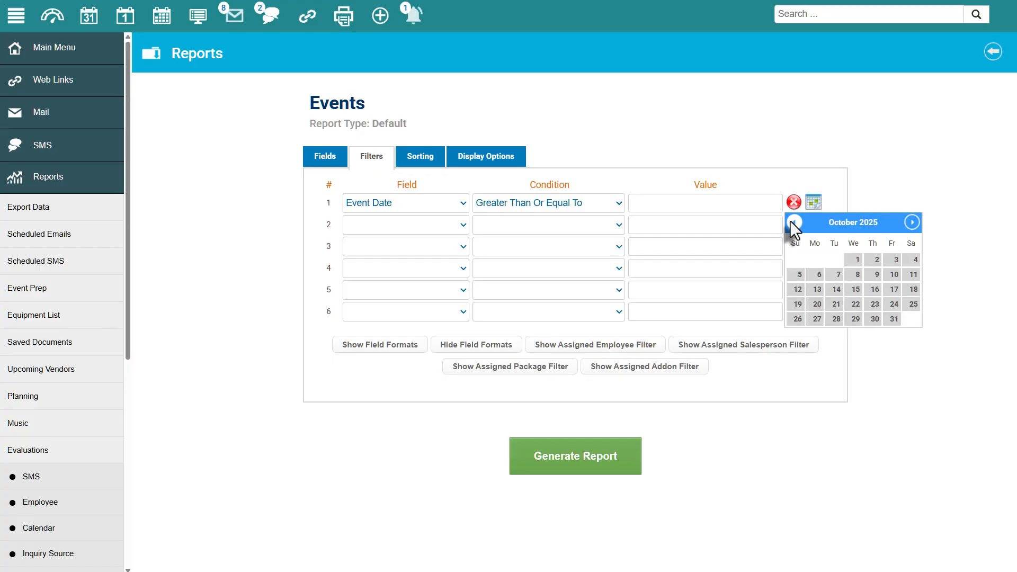
pyautogui.click(792, 222)
pyautogui.click(792, 222)
pyautogui.click(793, 223)
pyautogui.click(793, 222)
pyautogui.click(792, 222)
pyautogui.click(793, 222)
pyautogui.click(793, 223)
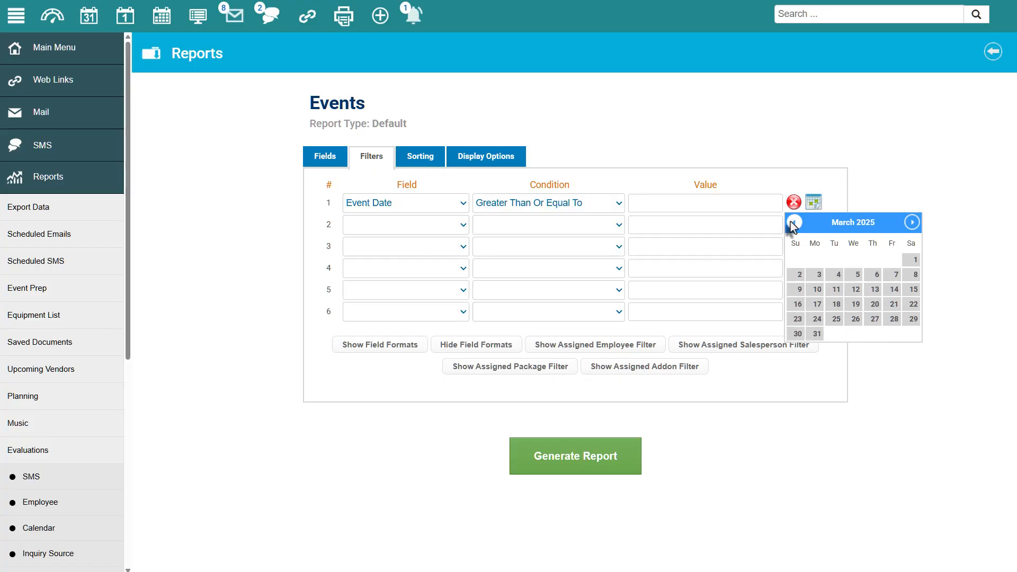
pyautogui.click(793, 222)
pyautogui.click(793, 223)
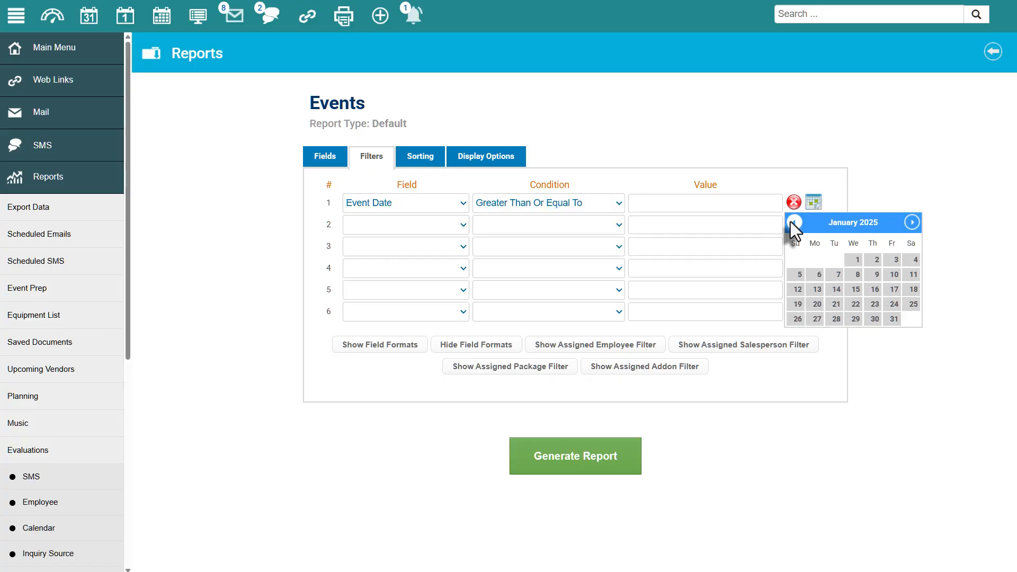
pyautogui.click(854, 262)
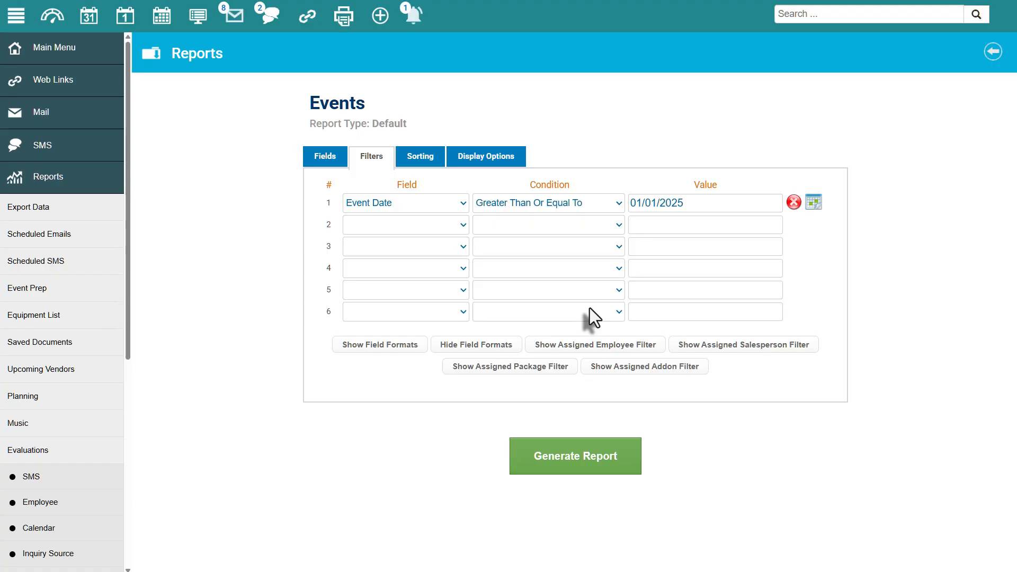
# Add a second filter on Event Date with the condition Less Than Or Equal To
pyautogui.click(449, 226)
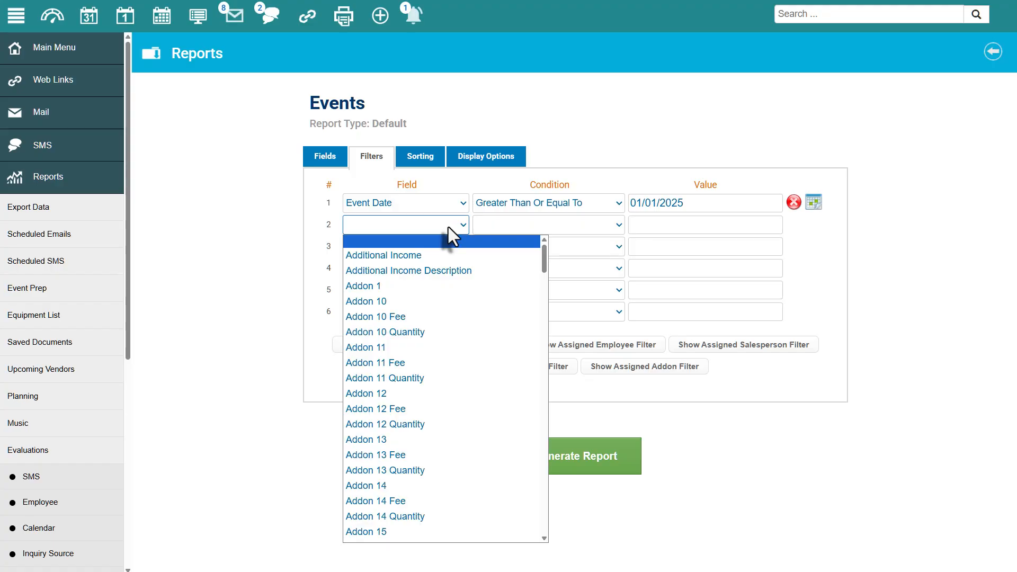
pyautogui.scroll(-10, 449, 476)
pyautogui.scroll(-20, 442, 465)
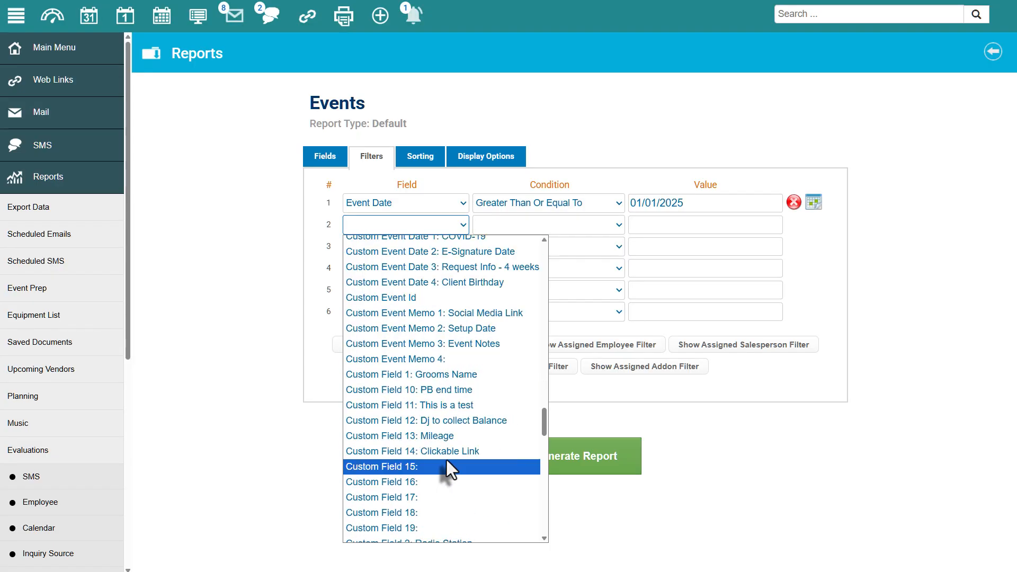
pyautogui.click(436, 501)
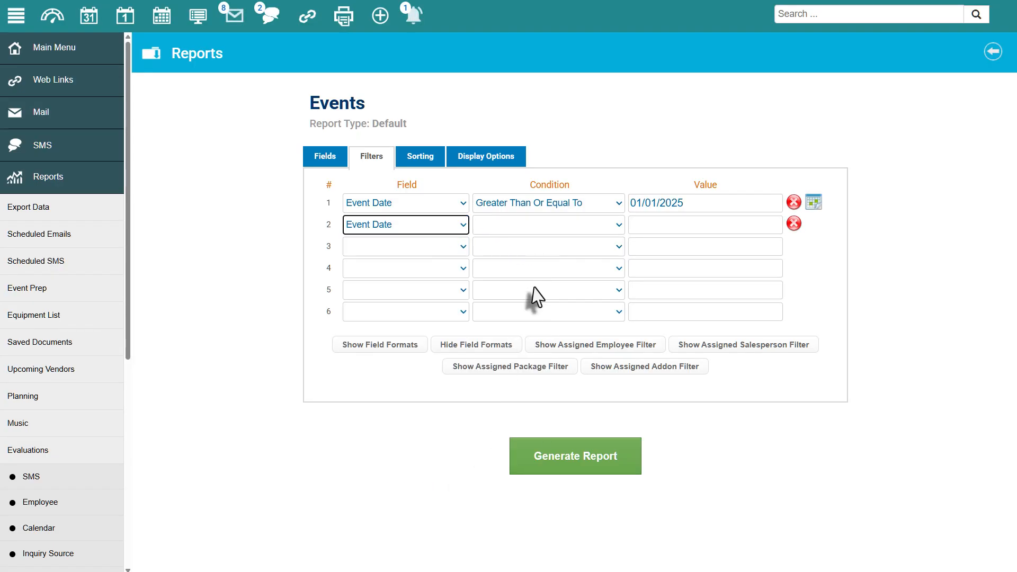
pyautogui.click(536, 229)
pyautogui.scroll(-5, 535, 403)
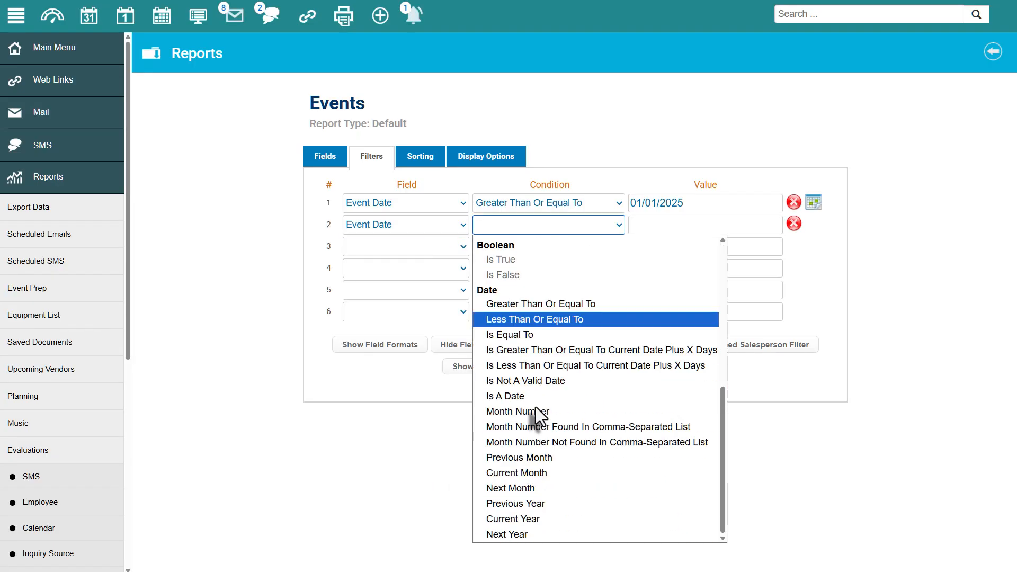
pyautogui.click(538, 320)
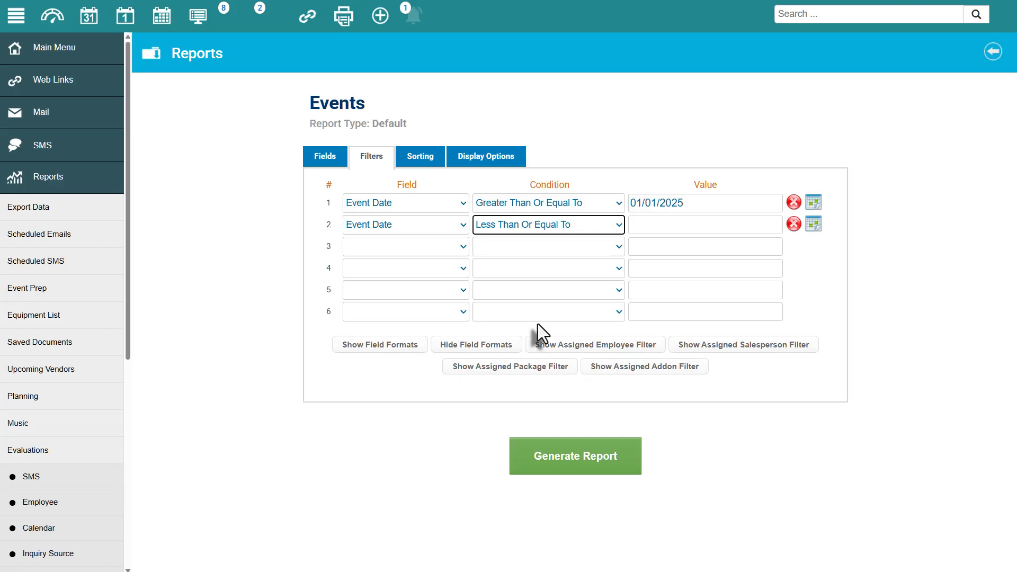
# Set the second Event Date filter's value to 06/30/2025 using the date picker
pyautogui.click(671, 225)
pyautogui.click(813, 224)
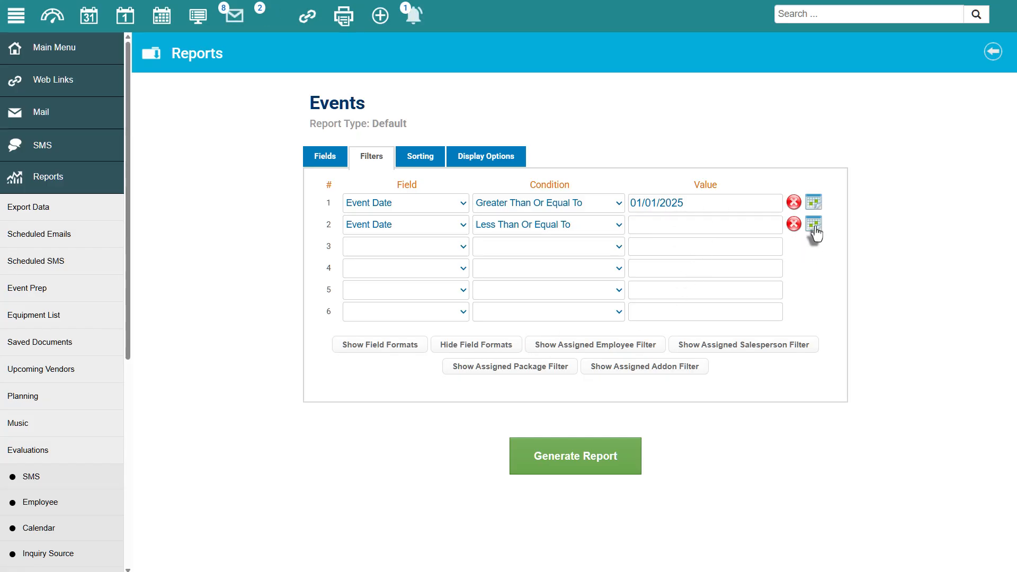
pyautogui.click(792, 244)
pyautogui.click(793, 245)
pyautogui.click(793, 244)
pyautogui.click(792, 244)
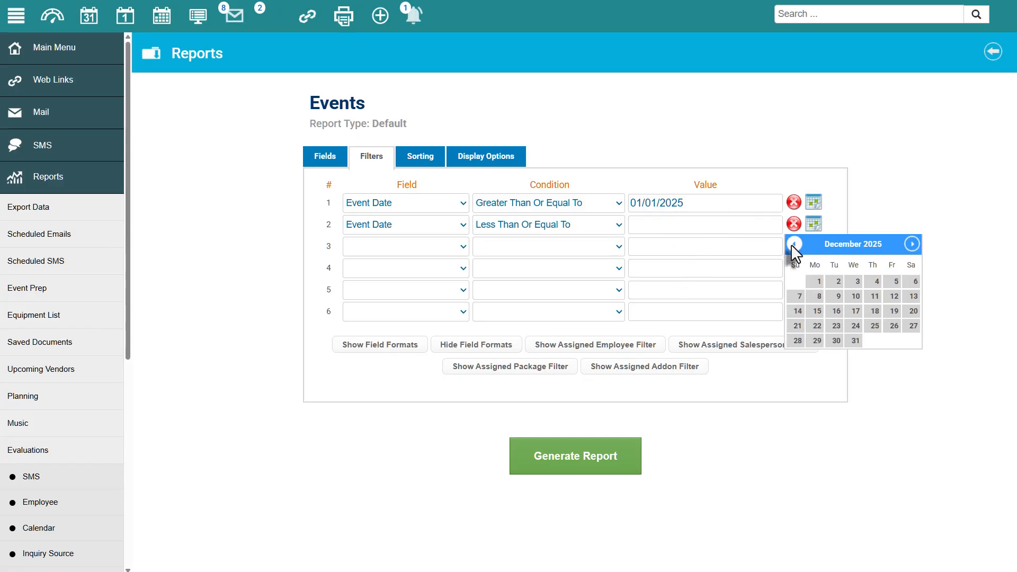
pyautogui.click(792, 245)
pyautogui.click(792, 245)
pyautogui.click(792, 245)
pyautogui.click(792, 245)
pyautogui.click(792, 245)
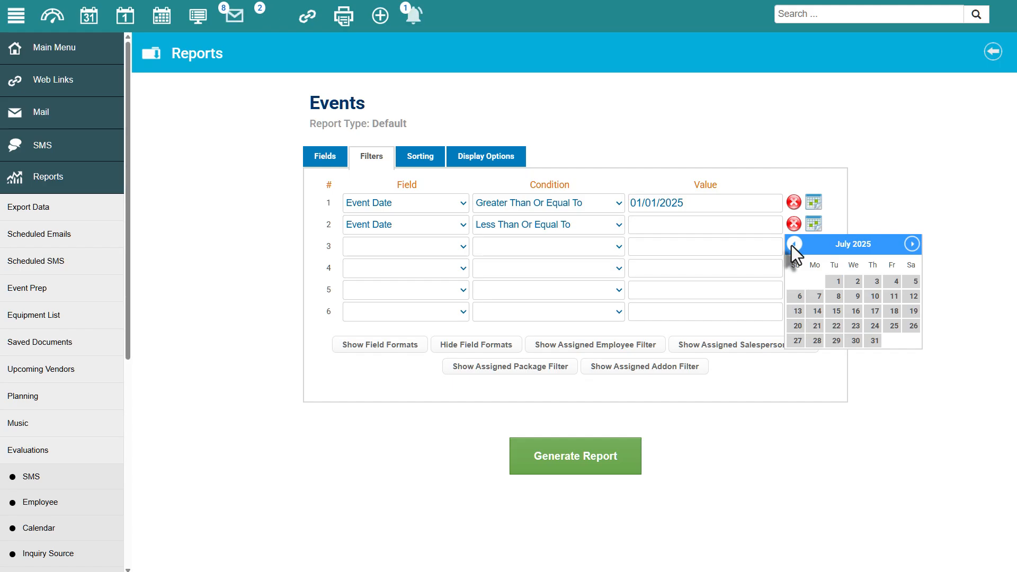
pyautogui.click(792, 245)
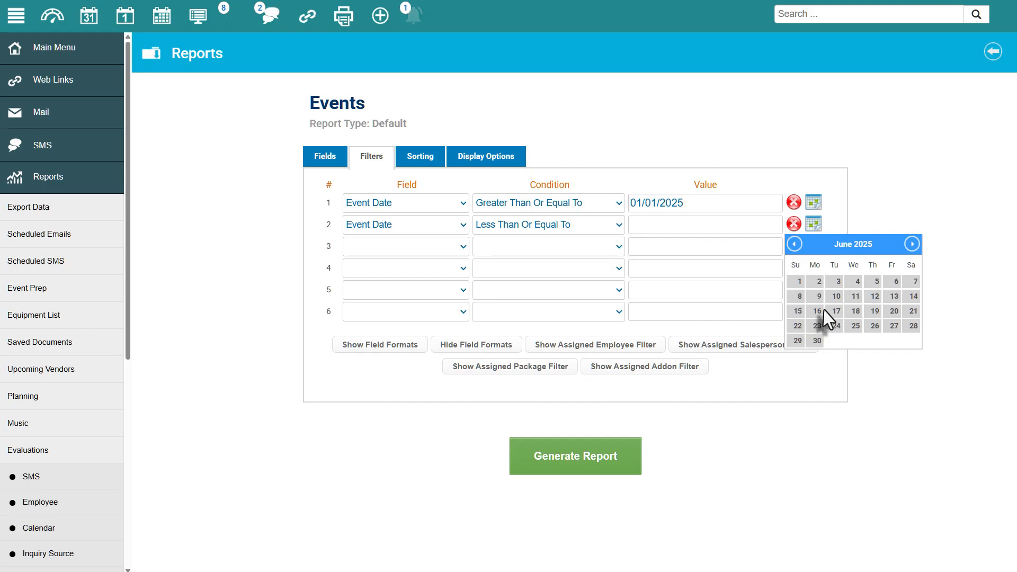
pyautogui.click(817, 340)
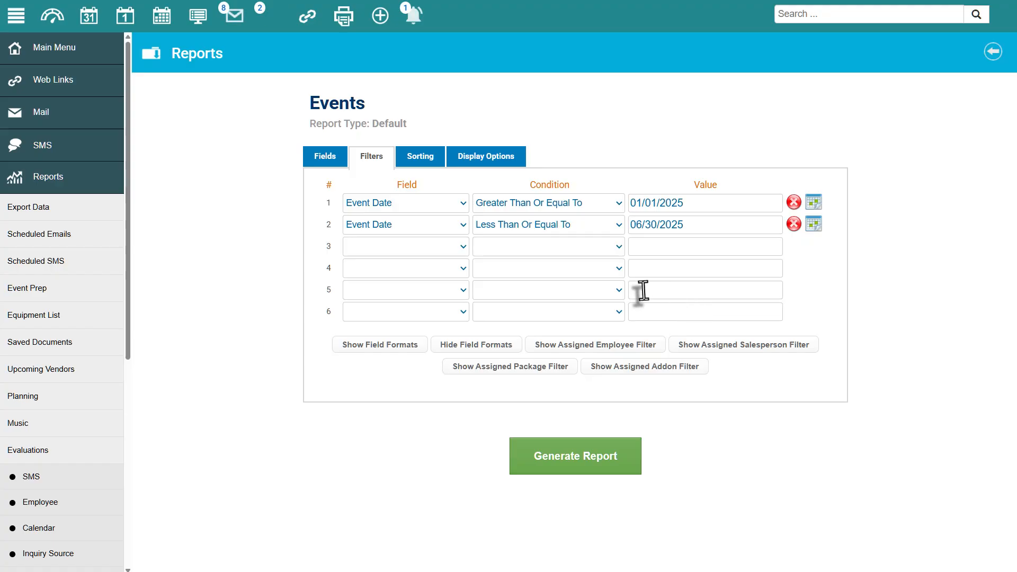
# Set the field of the third filter to Event Type
pyautogui.click(434, 249)
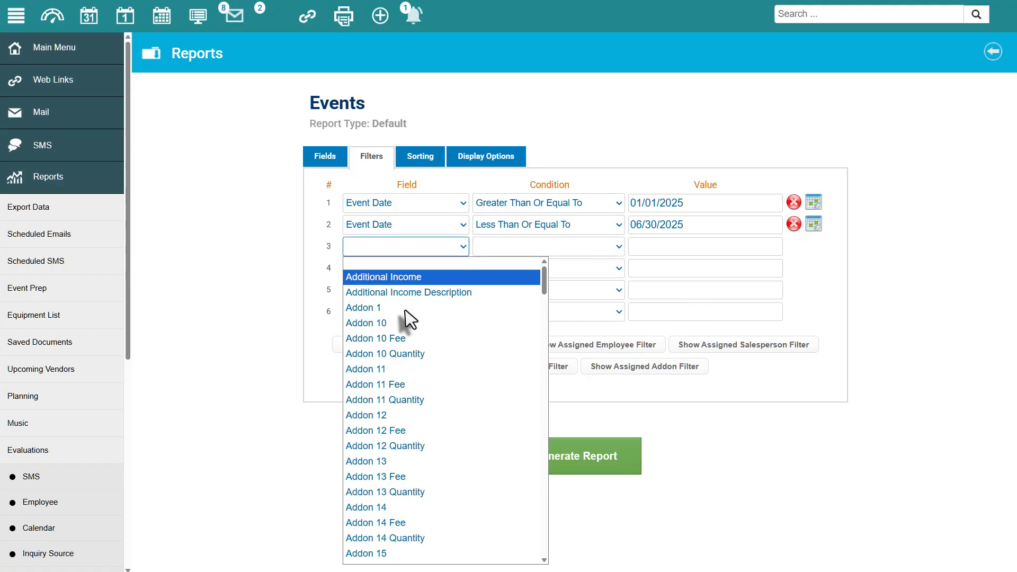
pyautogui.scroll(-20, 406, 313)
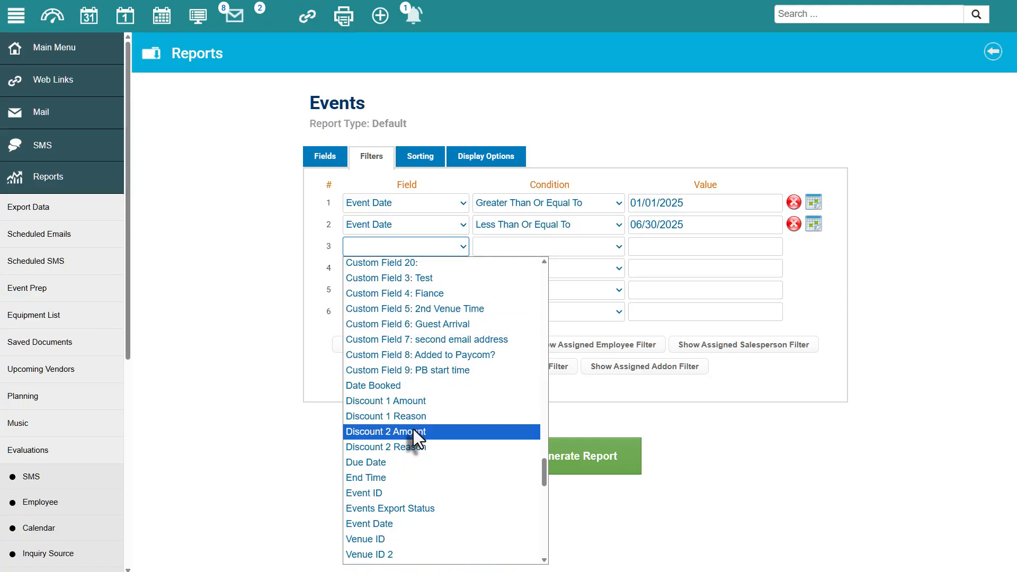
pyautogui.scroll(-2, 411, 436)
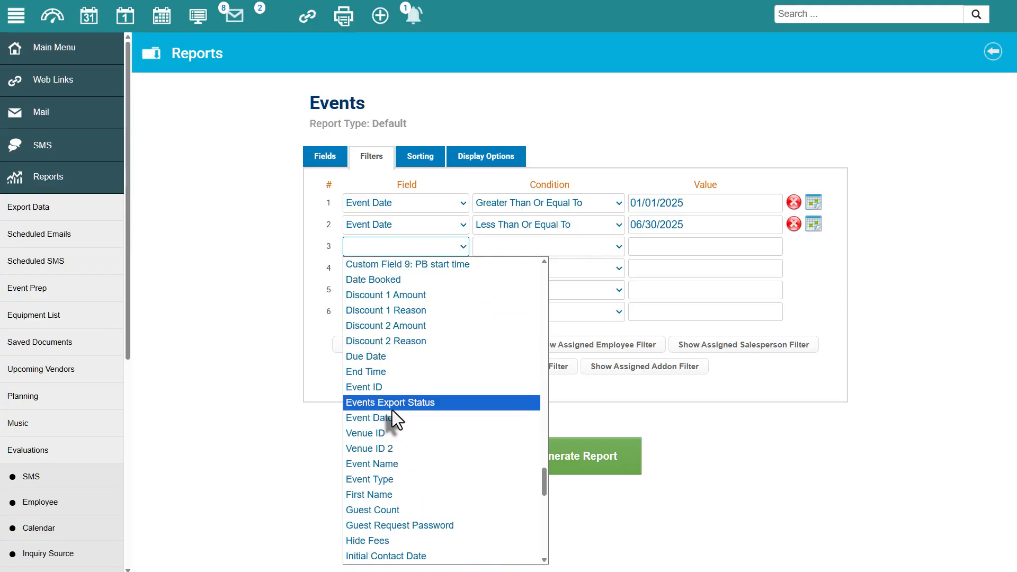
pyautogui.click(402, 480)
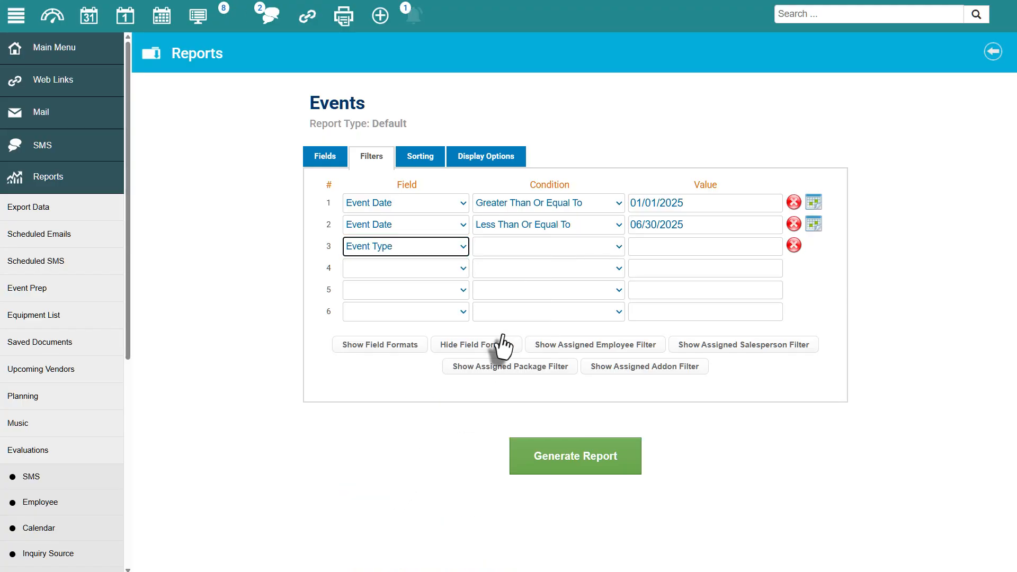
# Set the third filter, on Event Type, to the condition Contains with the value Wedding
pyautogui.click(520, 247)
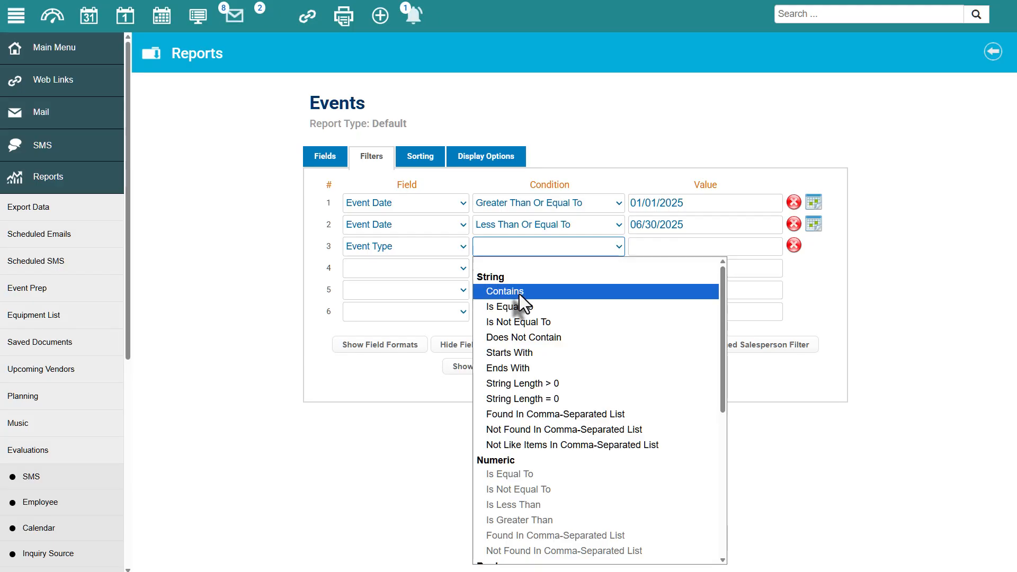
pyautogui.scroll(-5, 511, 328)
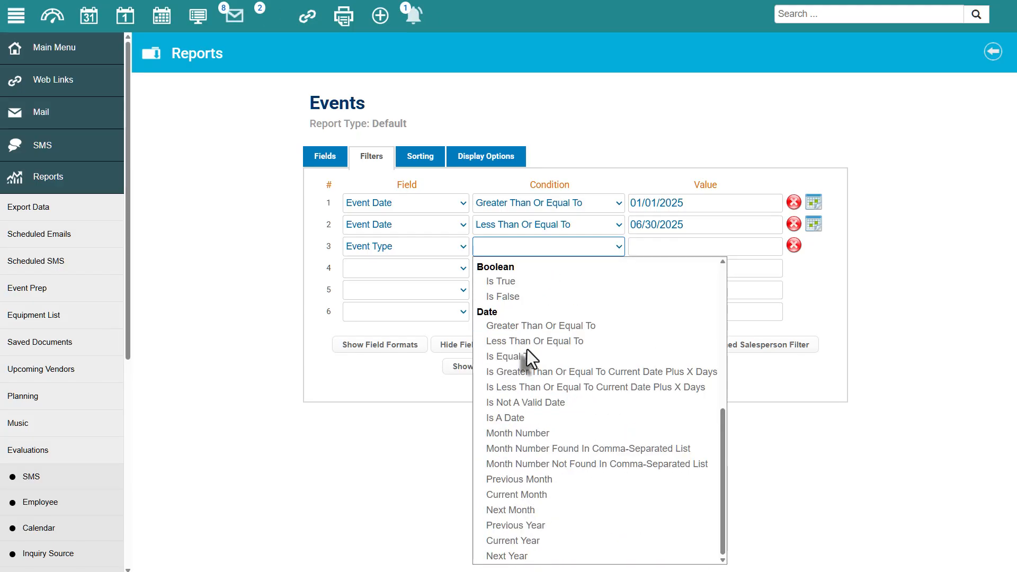
pyautogui.scroll(6, 513, 461)
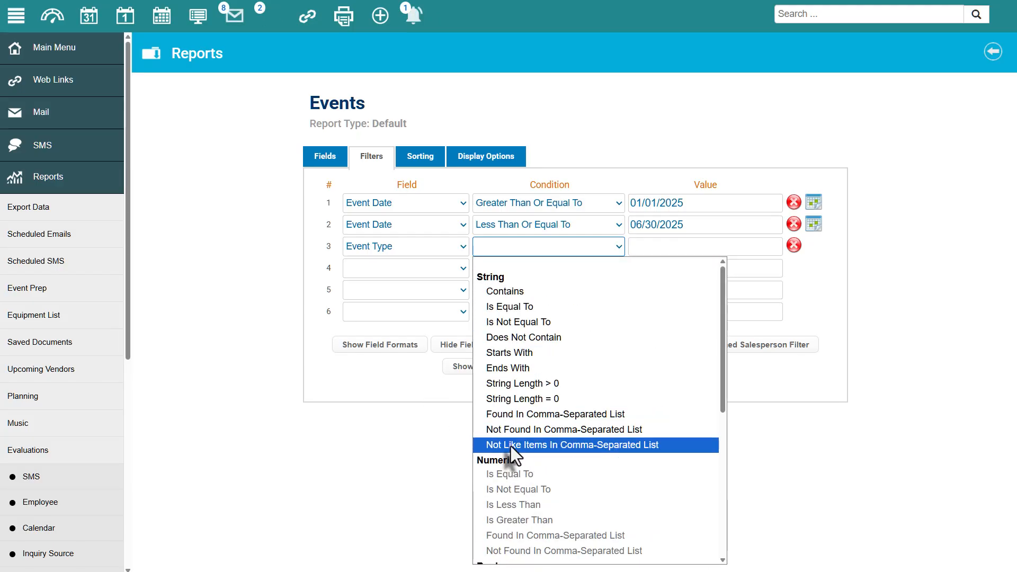
pyautogui.click(509, 292)
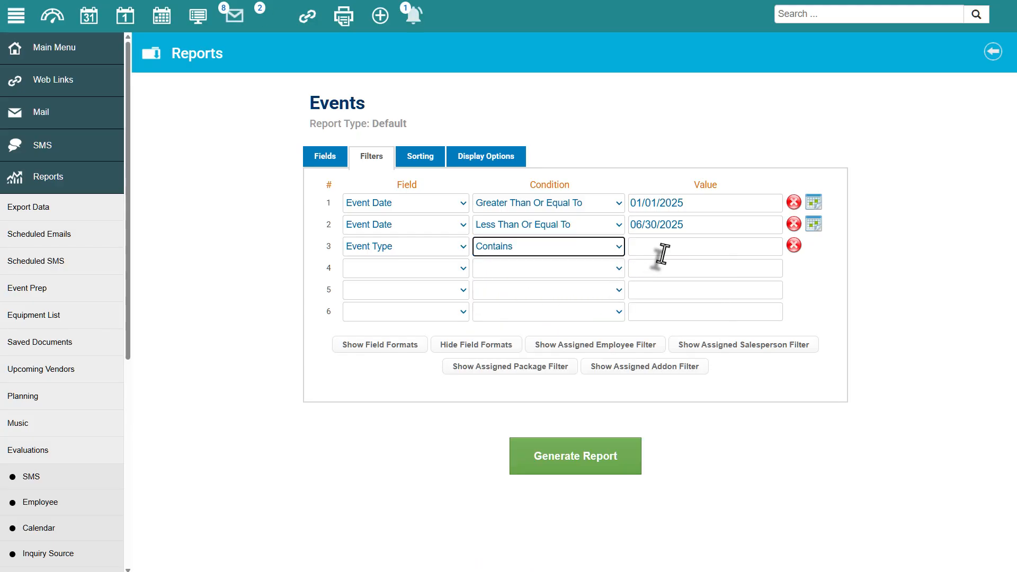
pyautogui.click(664, 251)
pyautogui.write('Wedding')
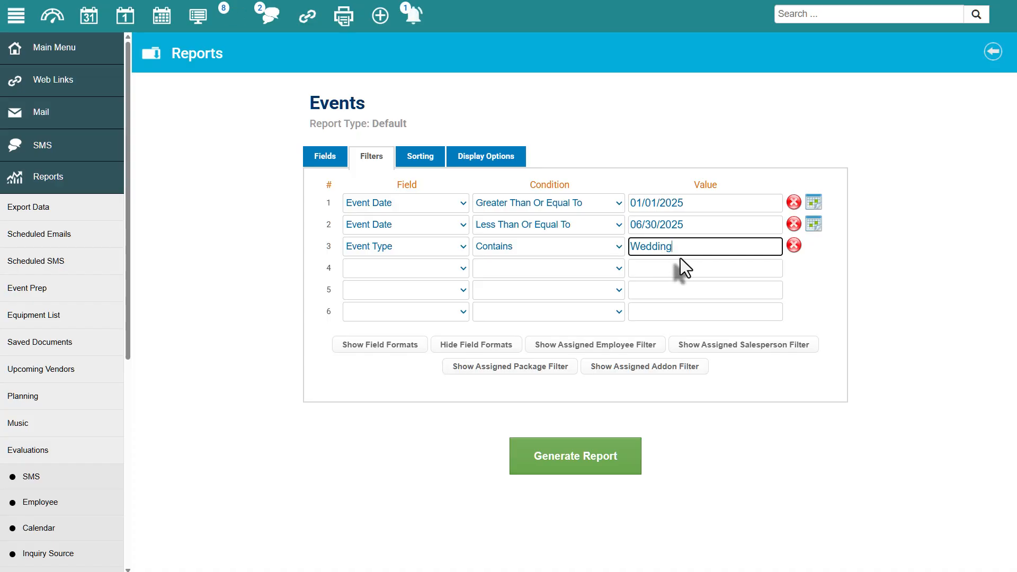
# Sort the report by Event Date in Ascending order
pyautogui.click(435, 163)
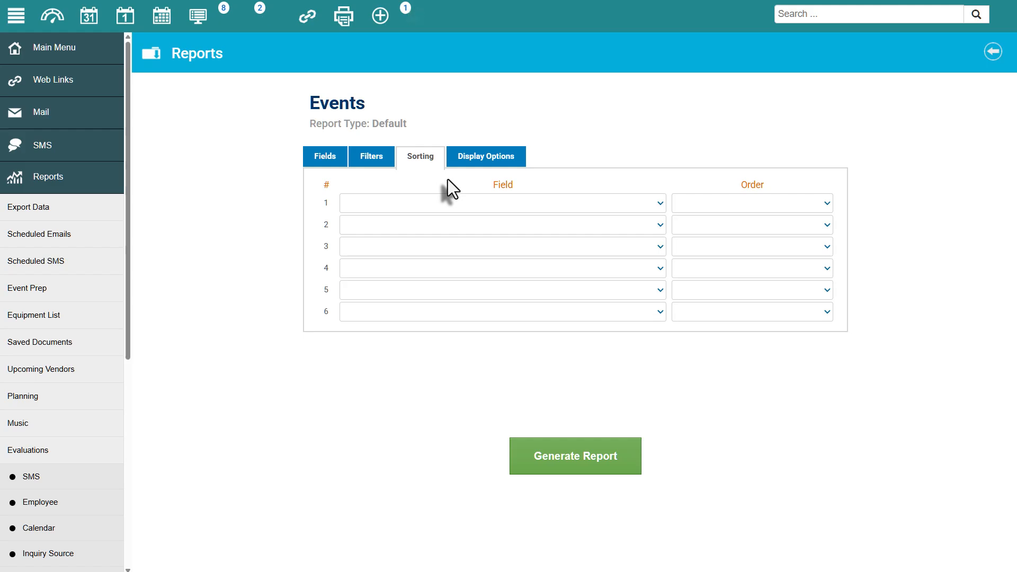
pyautogui.click(427, 203)
pyautogui.scroll(-10, 430, 351)
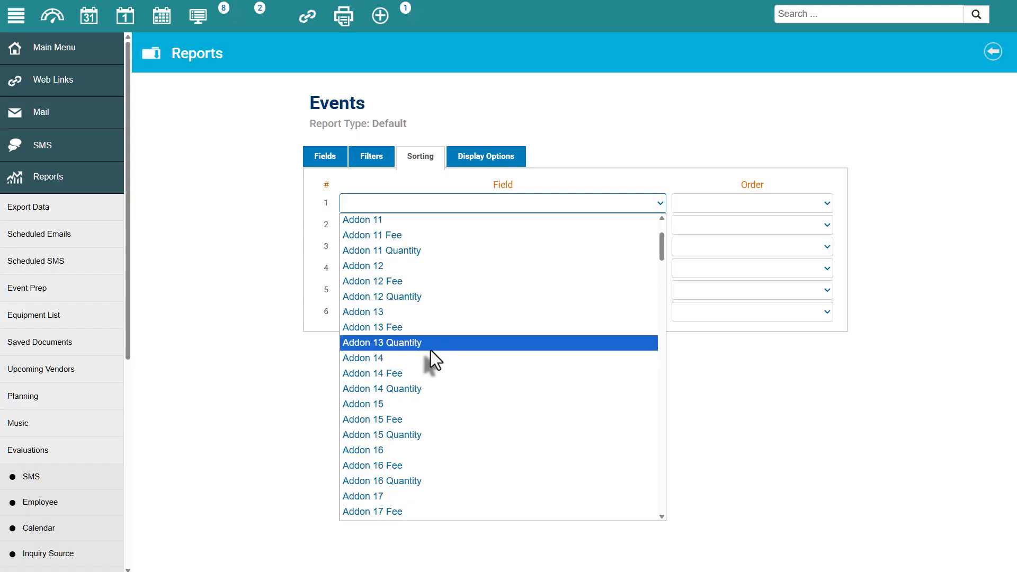
pyautogui.scroll(-10, 433, 358)
pyautogui.click(371, 481)
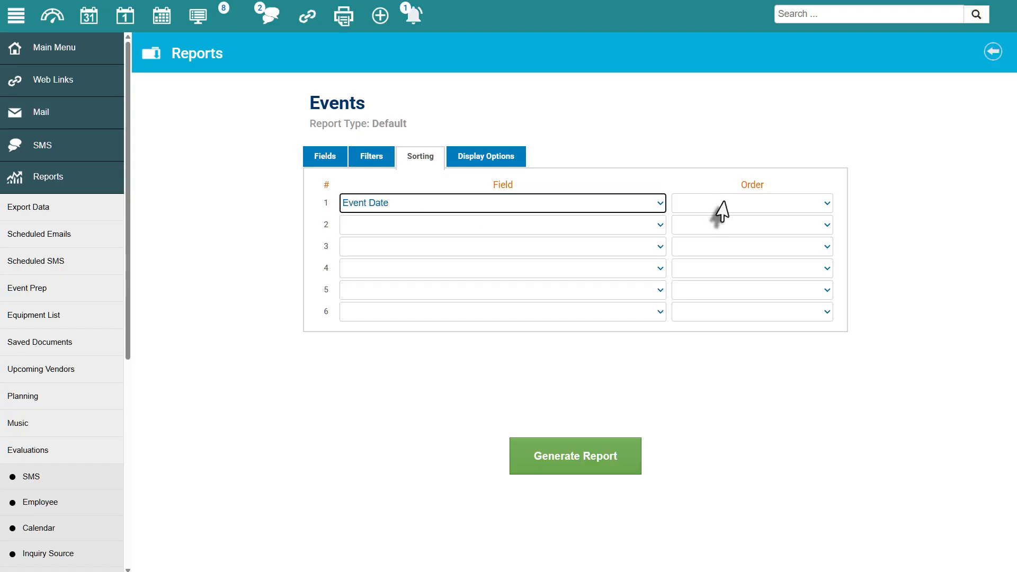
pyautogui.click(718, 206)
pyautogui.click(720, 234)
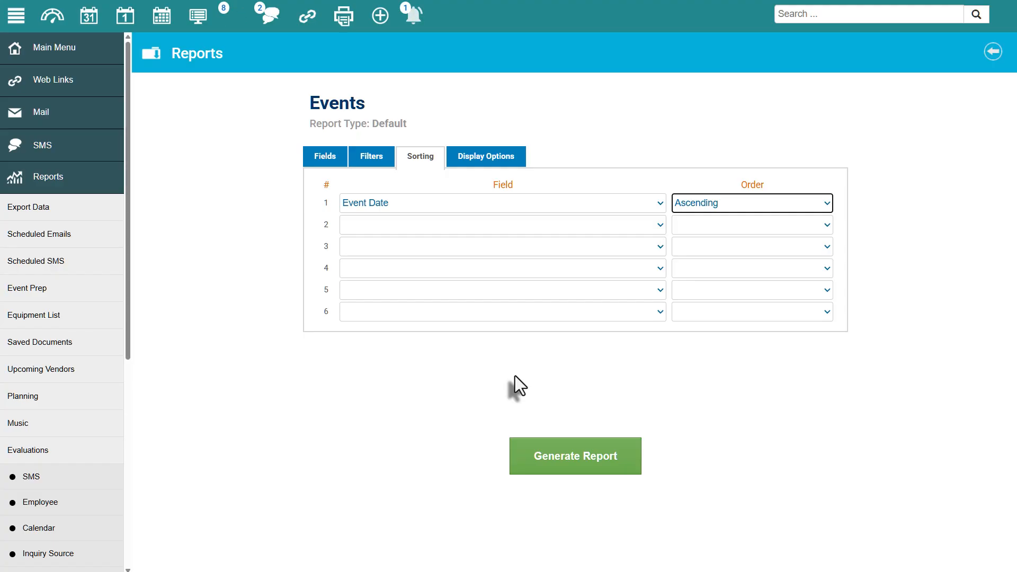
# Check the display options, including the fields available for a sum, and generate the Events report
pyautogui.click(482, 162)
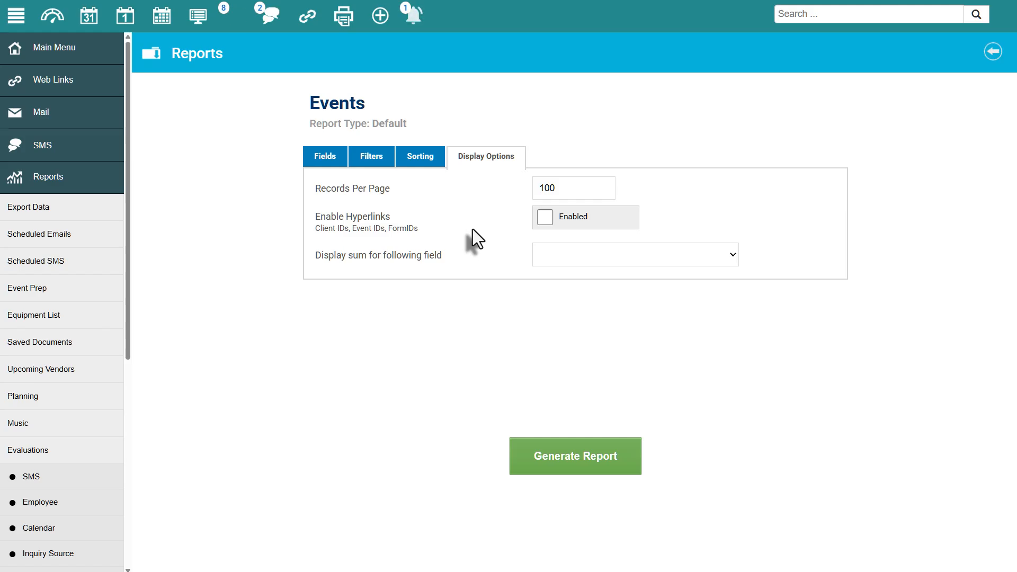
pyautogui.click(545, 262)
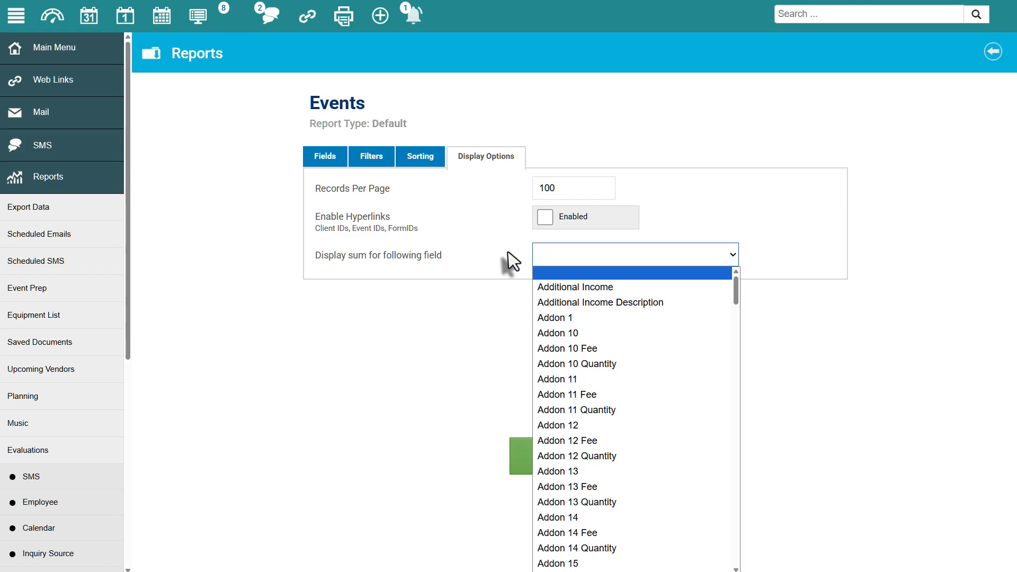
pyautogui.click(490, 253)
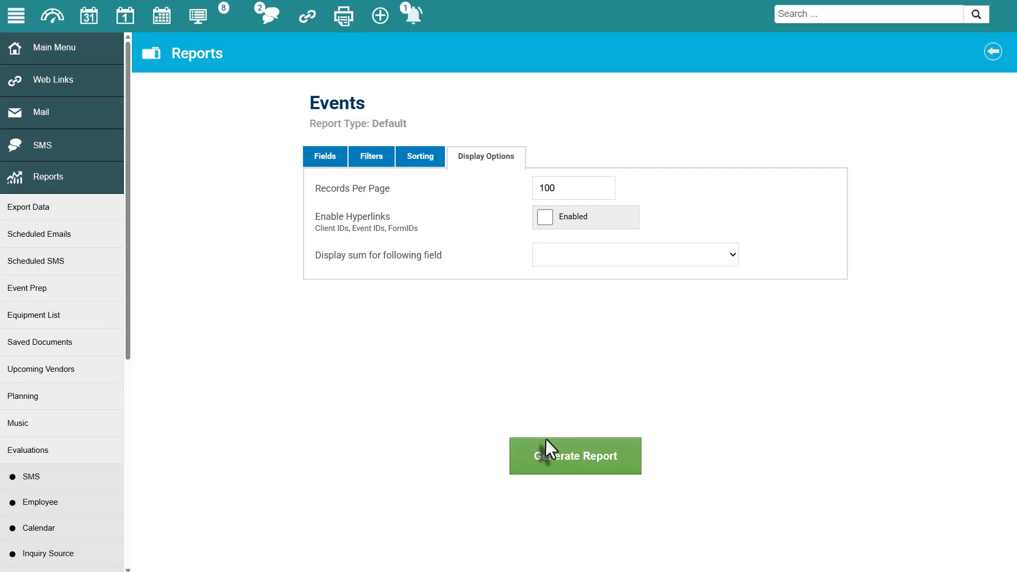
pyautogui.click(547, 457)
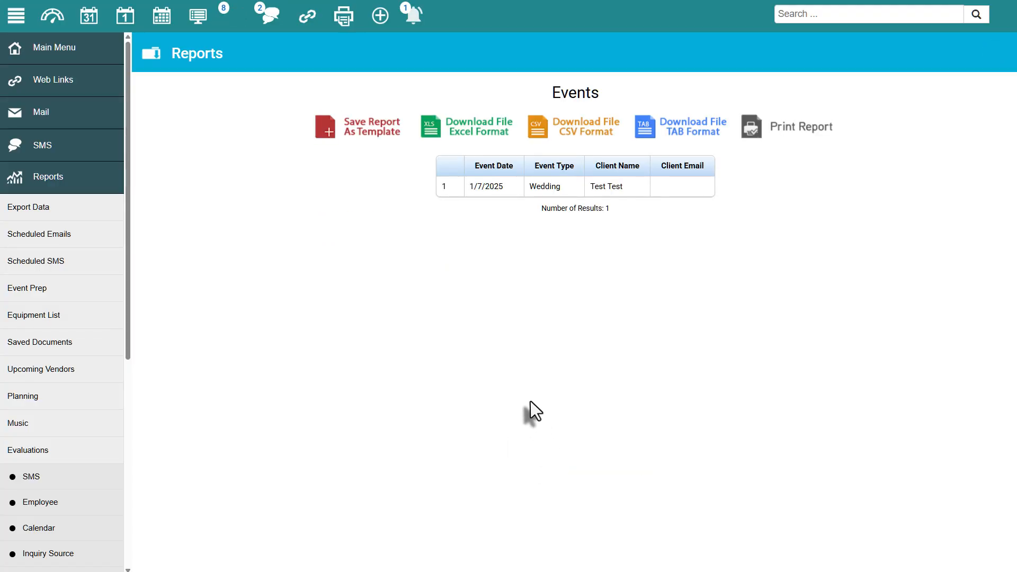
pyautogui.moveTo(532, 395); pyautogui.dragTo(399, 209)
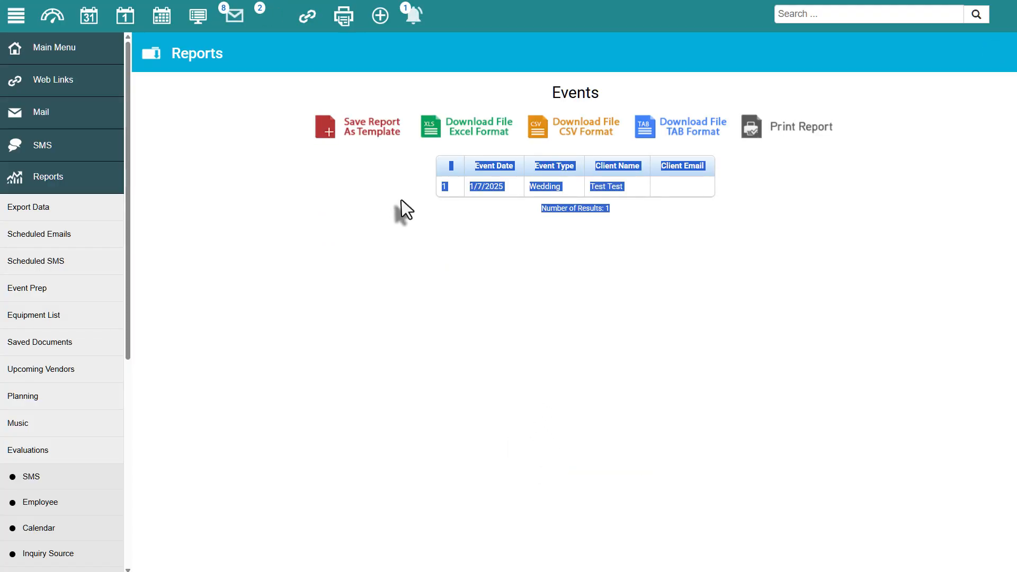
pyautogui.click(402, 200)
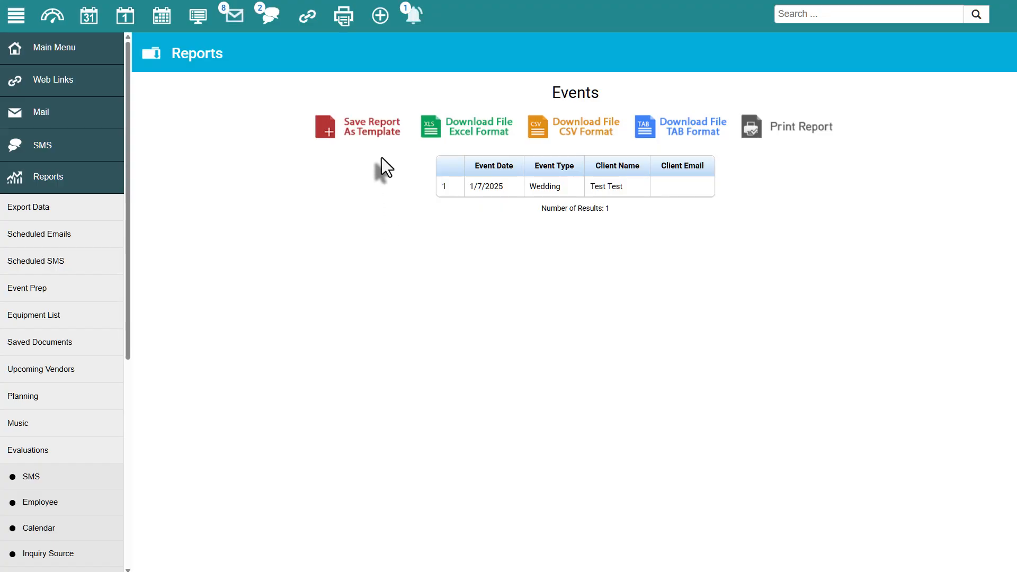
# Save the generated report as a template named A Basic Report, leaving the category blank
pyautogui.click(357, 138)
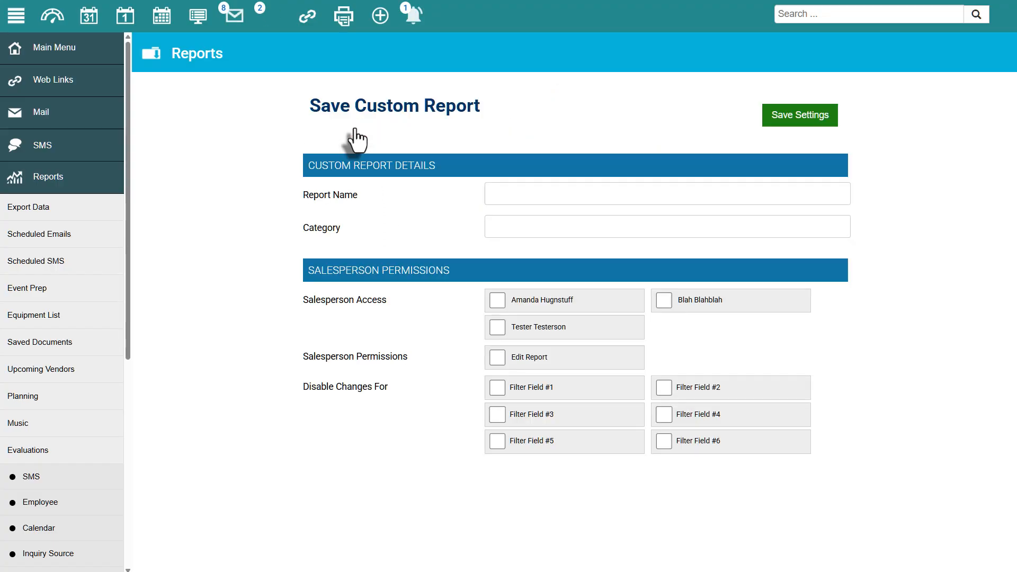
pyautogui.click(551, 188)
pyautogui.write('A')
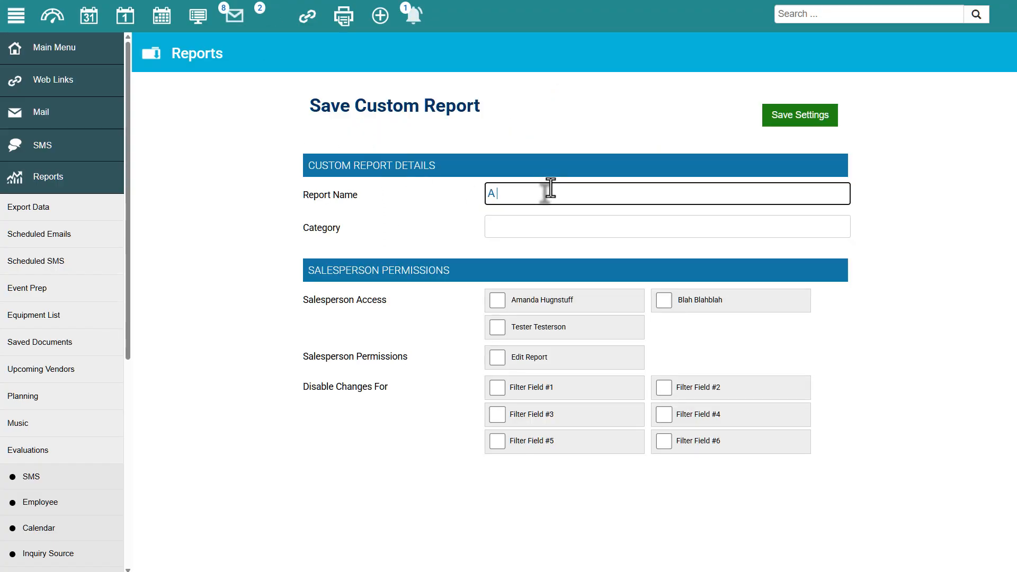
pyautogui.write(' Basic Report')
pyautogui.click(553, 222)
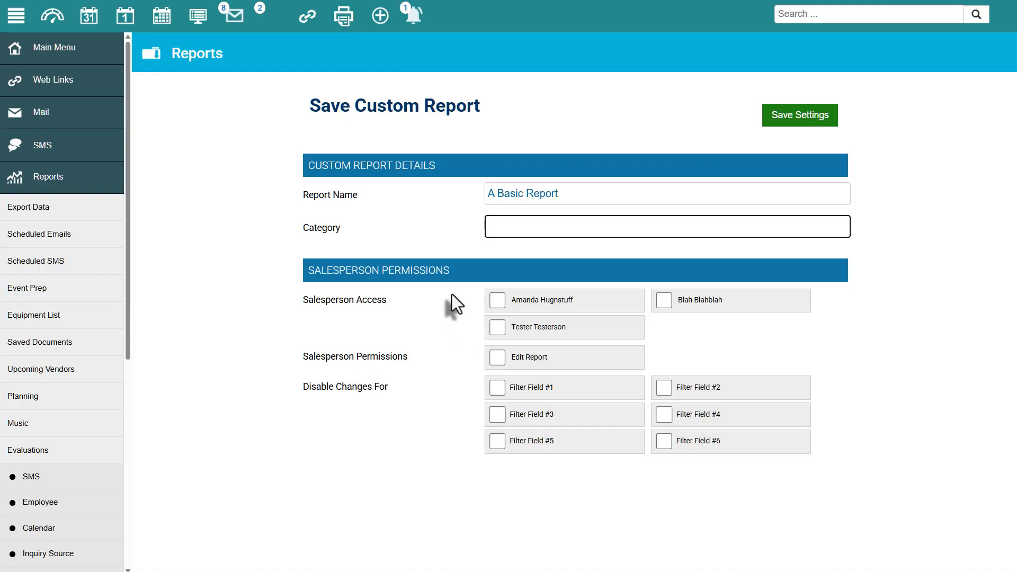
pyautogui.click(782, 120)
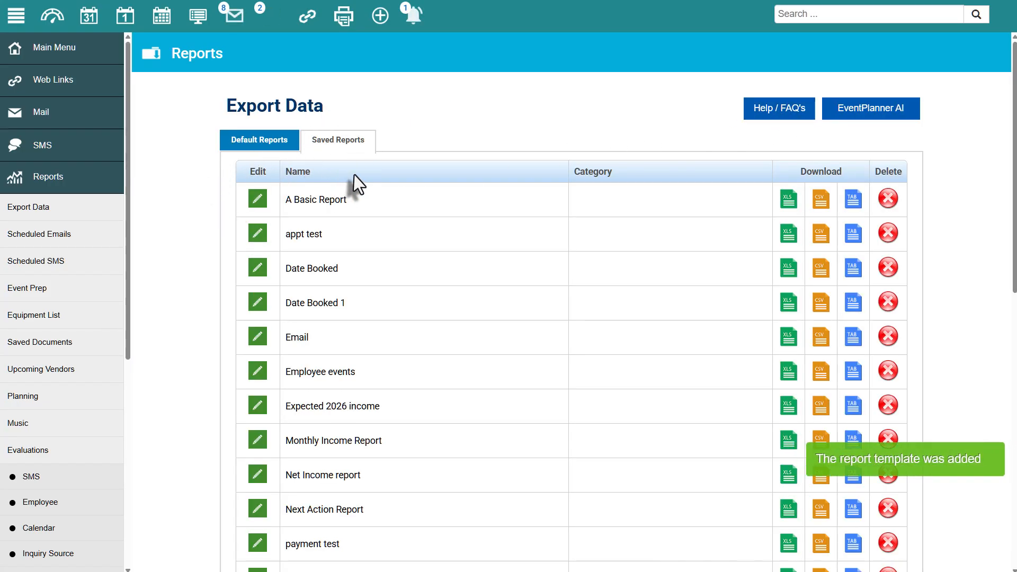
# Open the saved A Basic Report, review its filters and sorting, and generate it
pyautogui.click(313, 199)
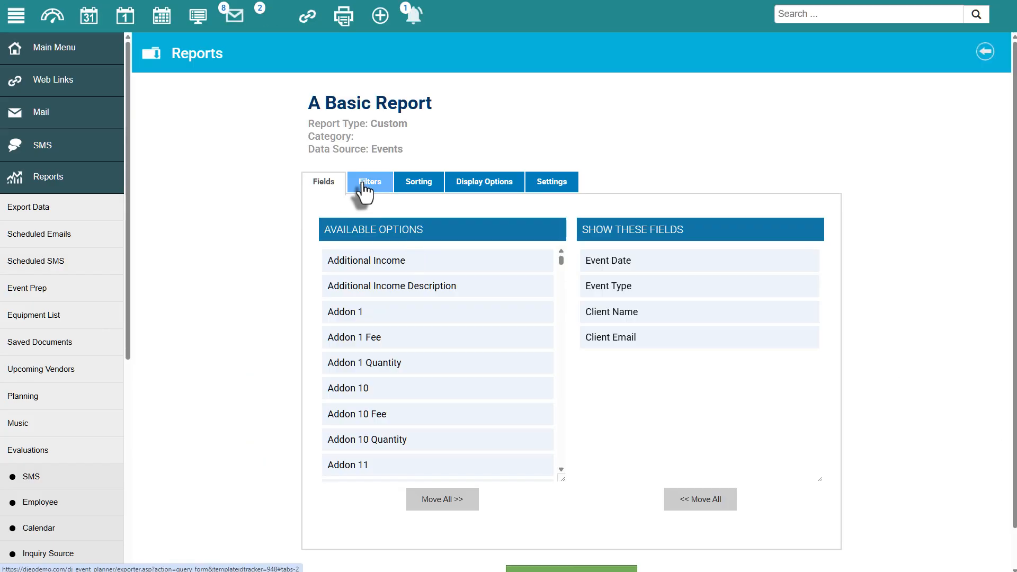
pyautogui.click(370, 184)
pyautogui.click(416, 185)
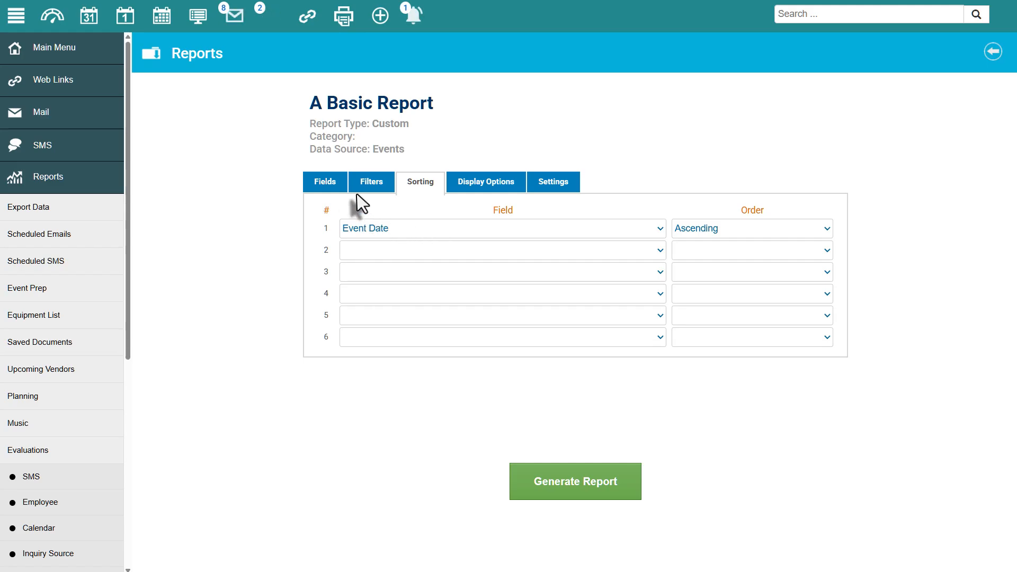
pyautogui.click(551, 479)
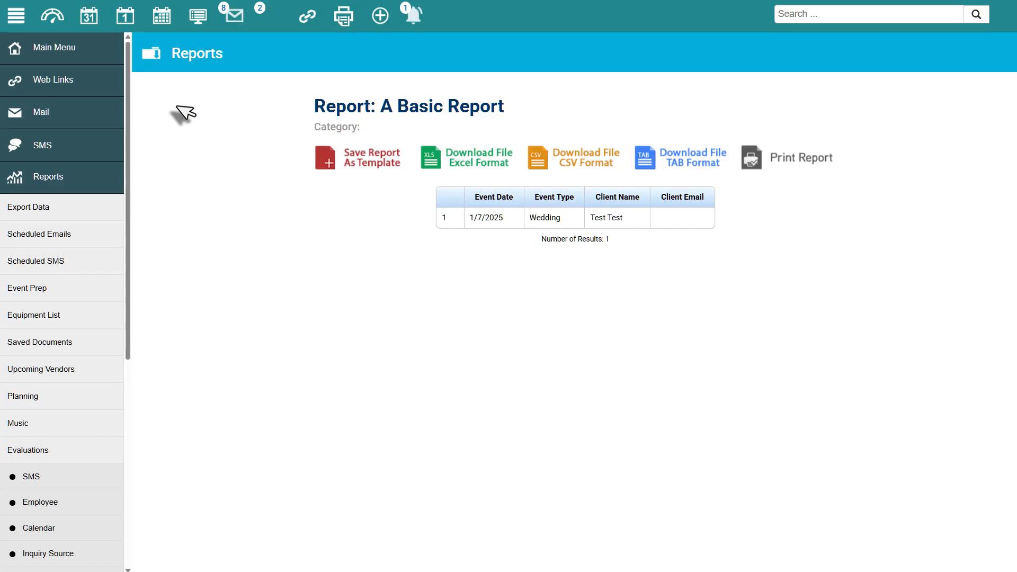
# Leave the report and open the Support Center from the support options
pyautogui.click(97, 183)
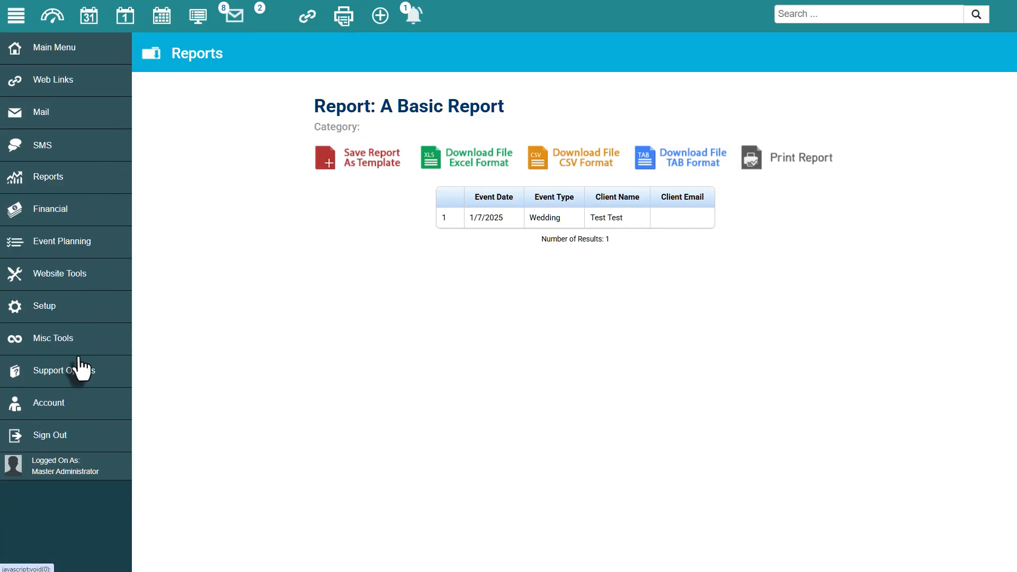
pyautogui.click(91, 369)
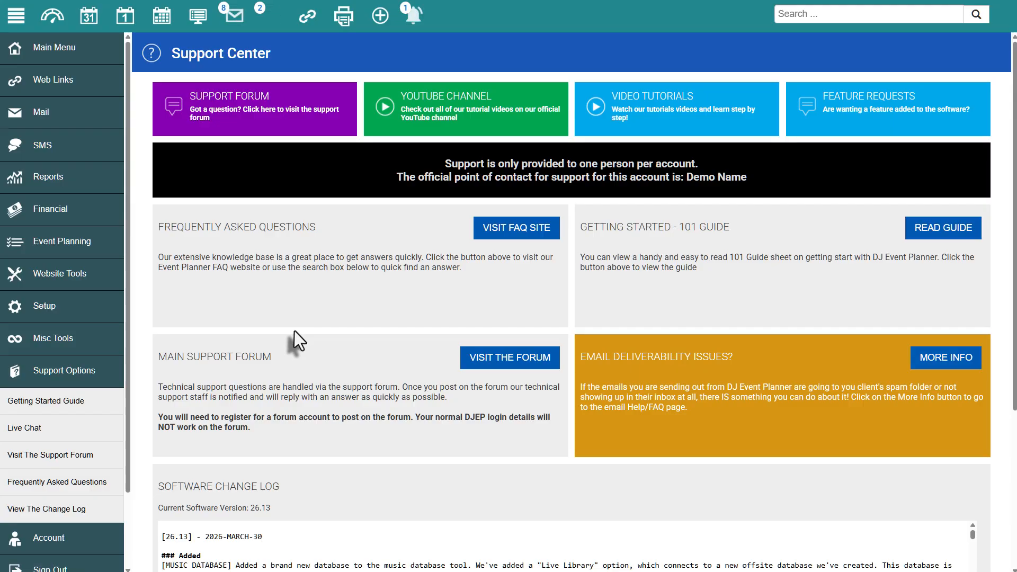